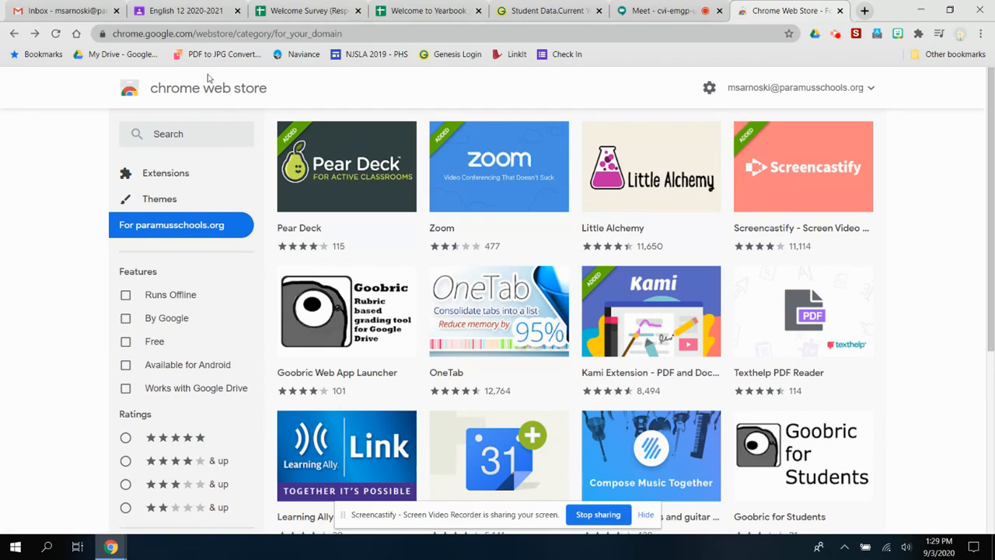
# Search the Chrome Web Store for 'NOD' to list the Nod - Reactions for Google Meet extension
pyautogui.click(204, 136)
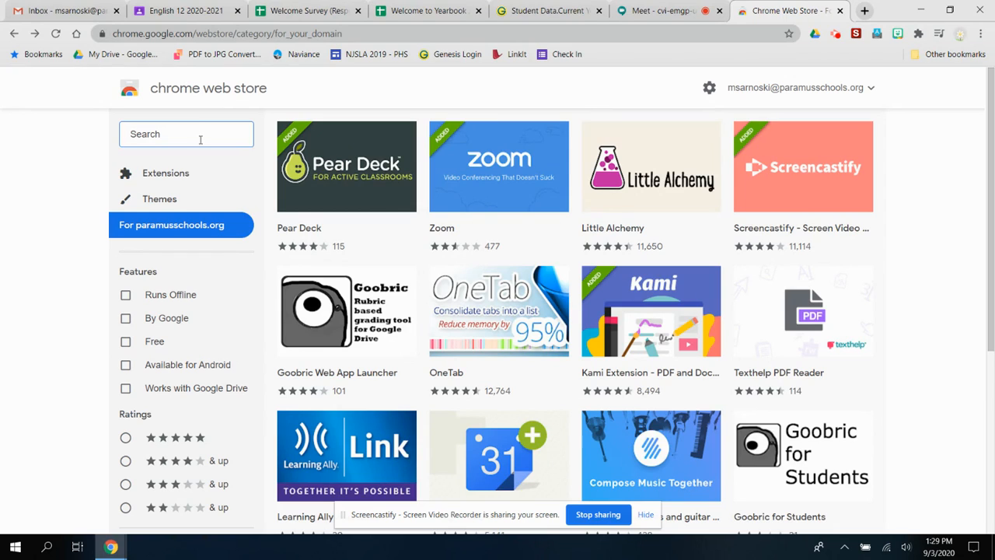
pyautogui.write('NOD')
pyautogui.press('Return')
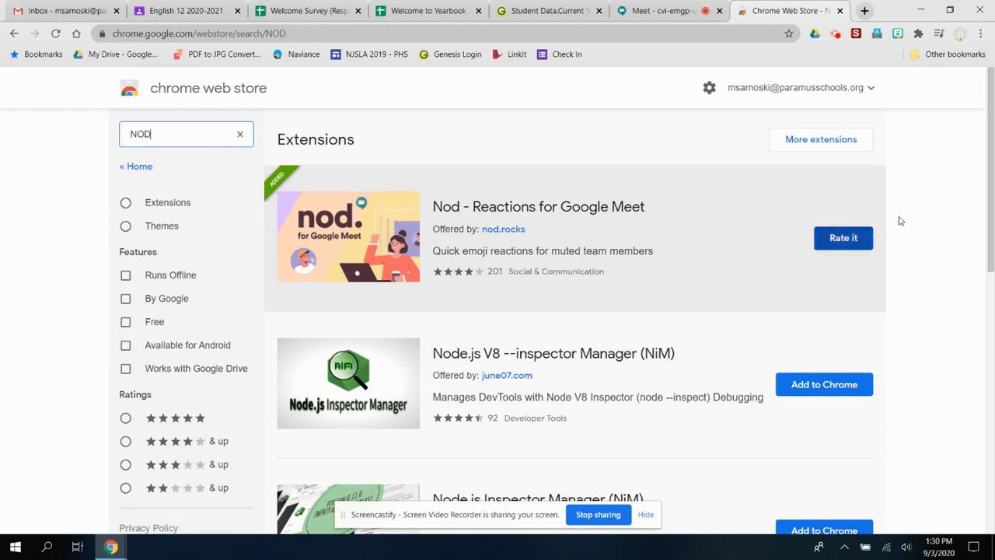
# Raise a hand in the Google Meet call using the Nod reactions
pyautogui.click(661, 10)
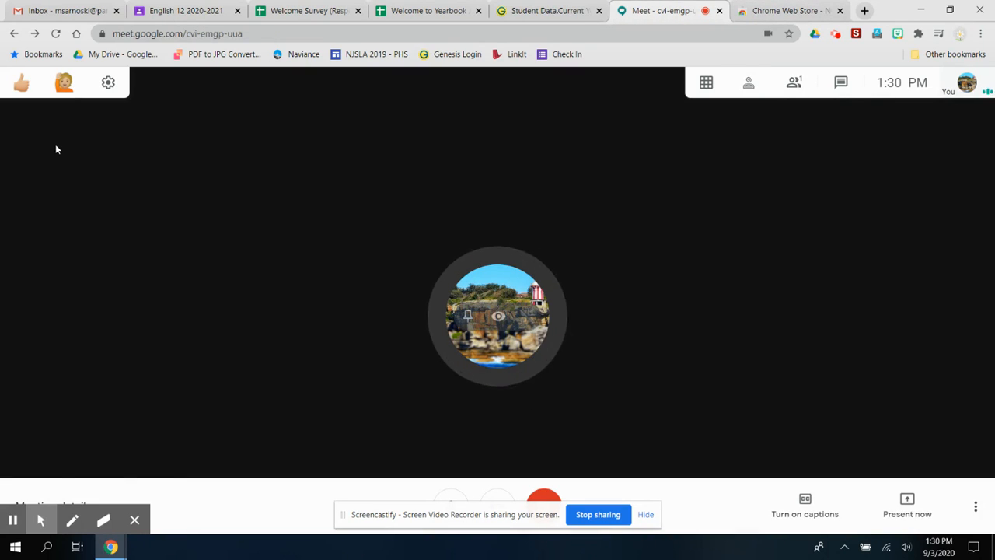
pyautogui.moveTo(38, 99)
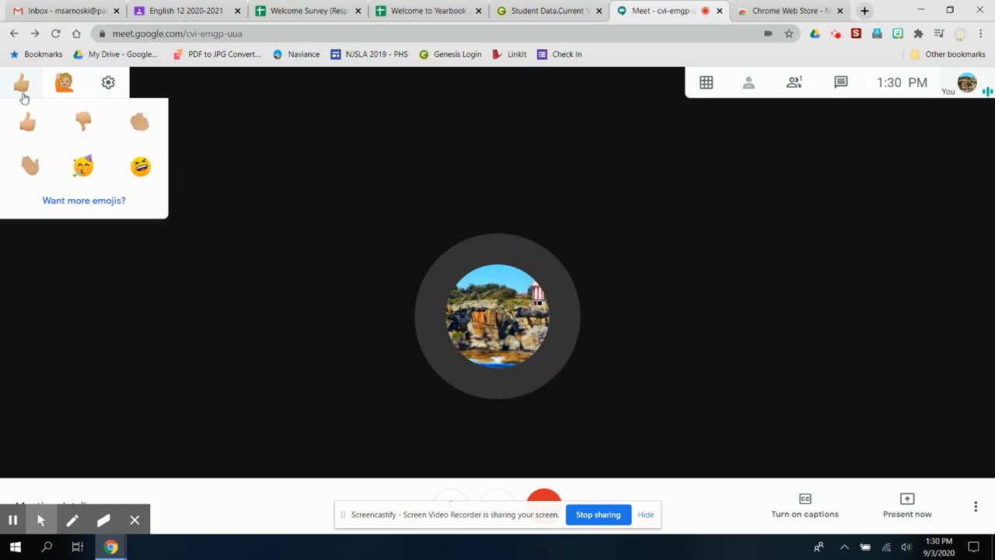
pyautogui.click(65, 87)
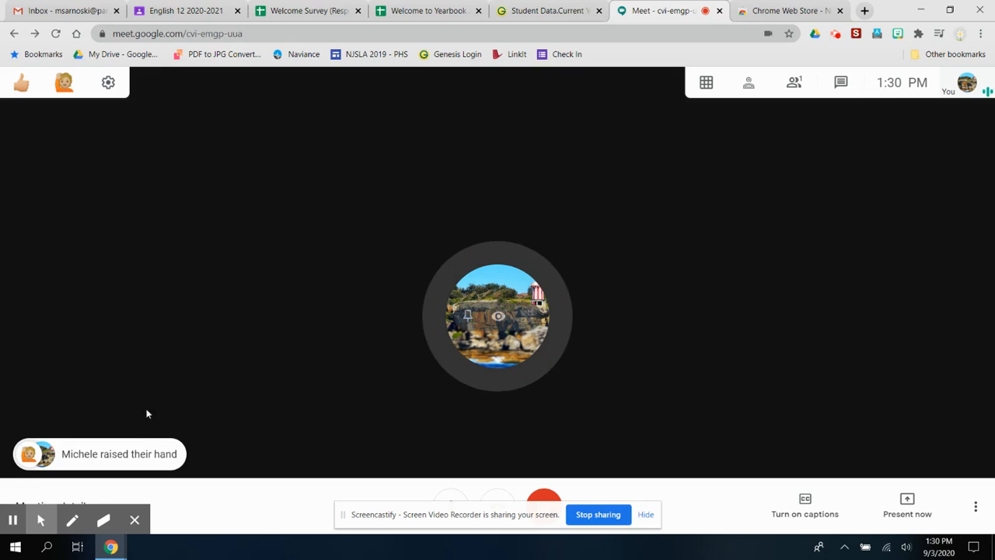
# Dismiss the hand-raised alert and hide the Screencastify sharing banner
pyautogui.moveTo(105, 451)
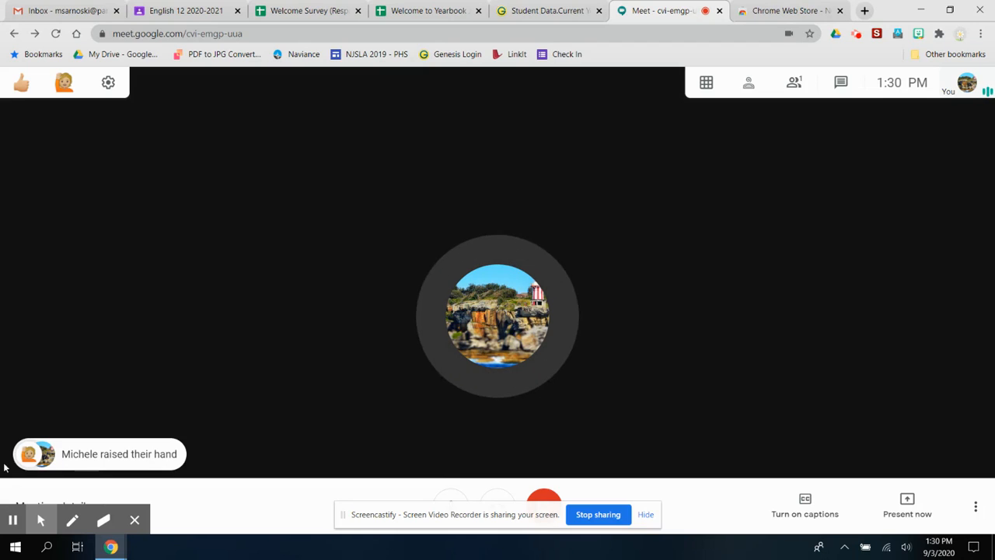
pyautogui.moveTo(24, 461)
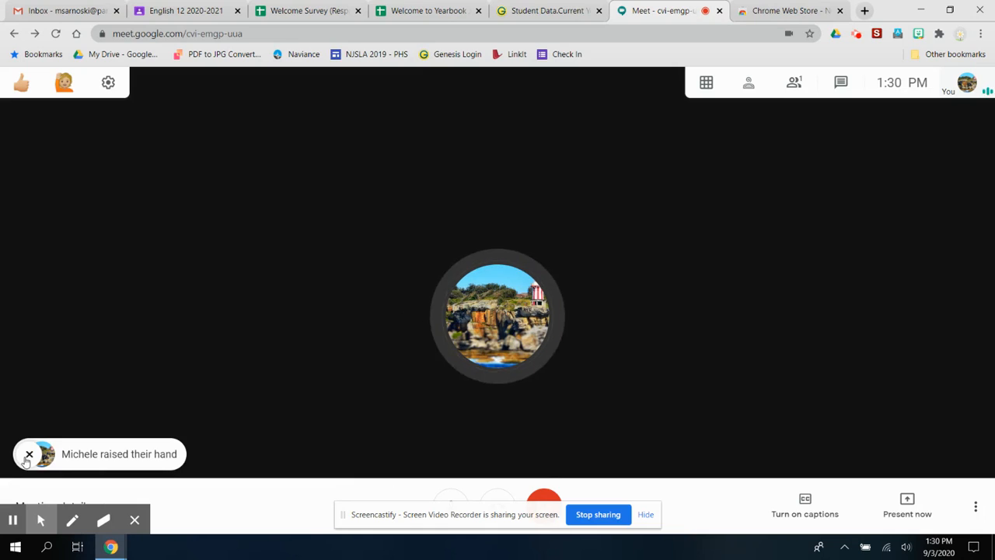
pyautogui.click(28, 456)
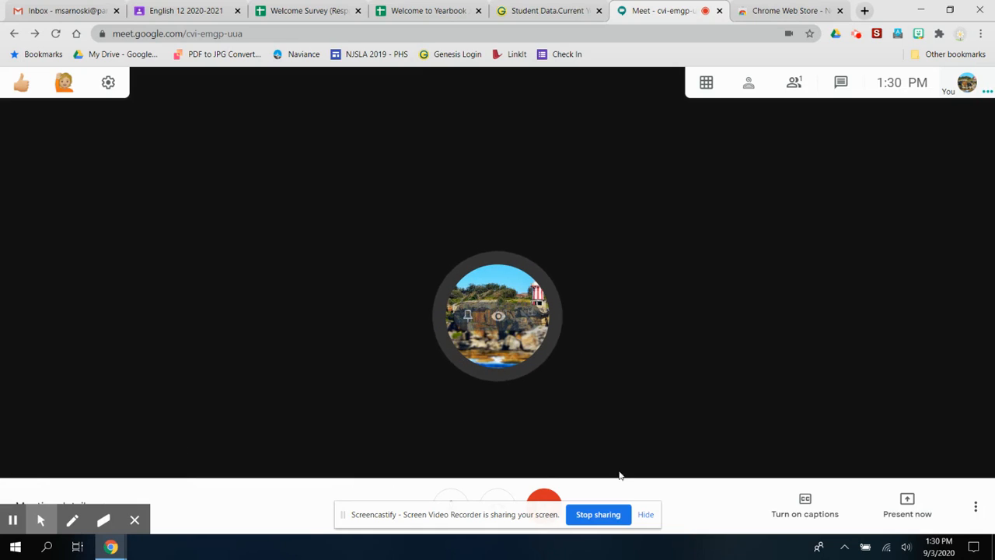
pyautogui.click(646, 515)
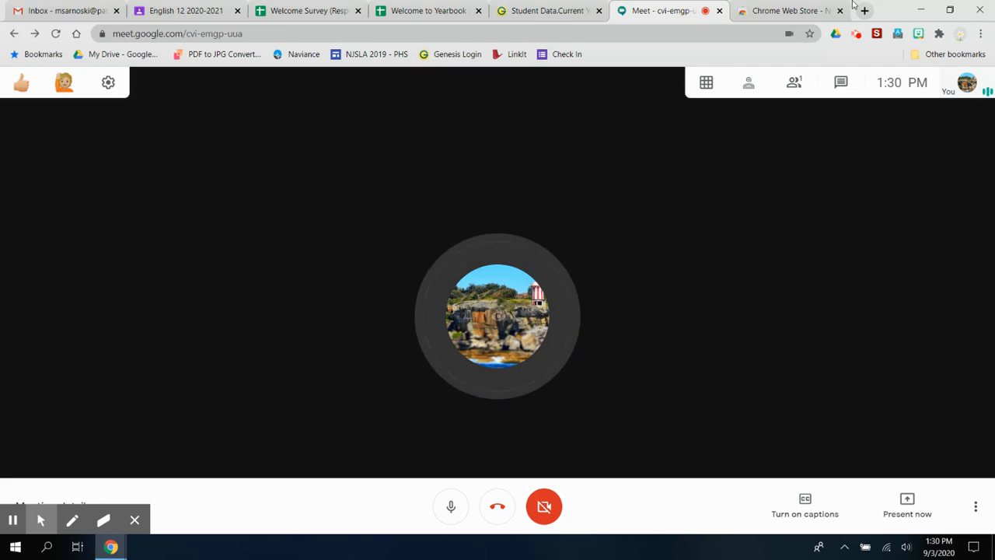
pyautogui.click(806, 6)
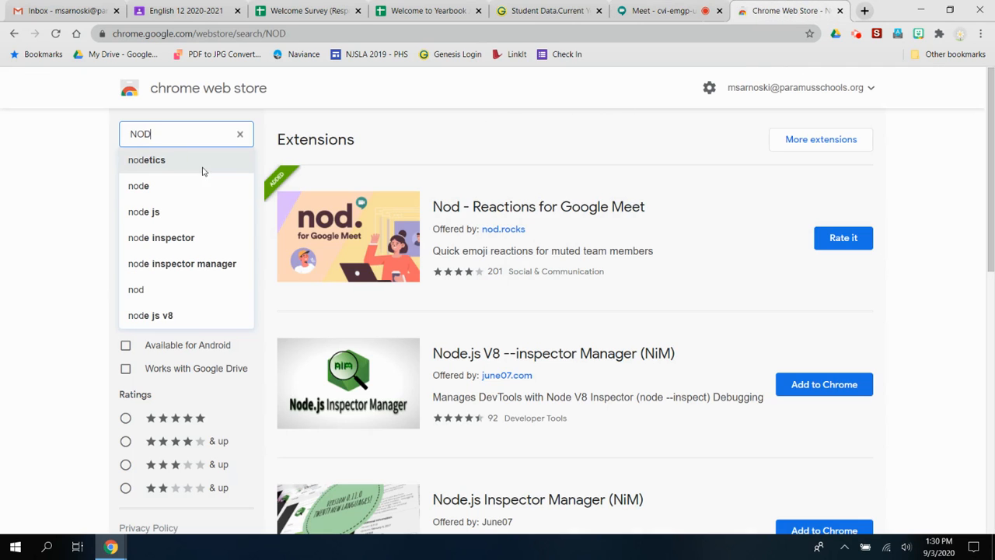
# Search the store for 'page marker' to list the Page Marker extension
pyautogui.doubleClick(158, 127)
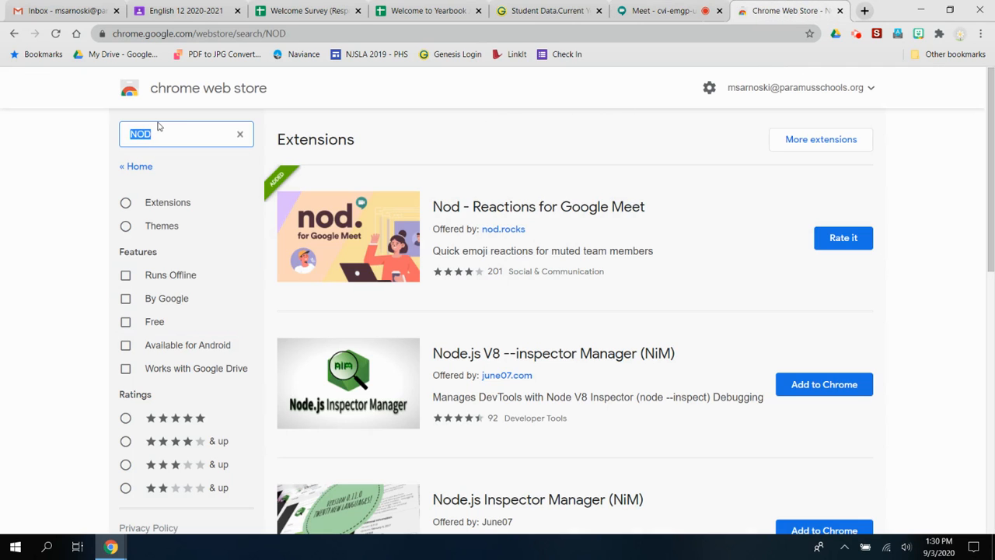
pyautogui.write('paged')
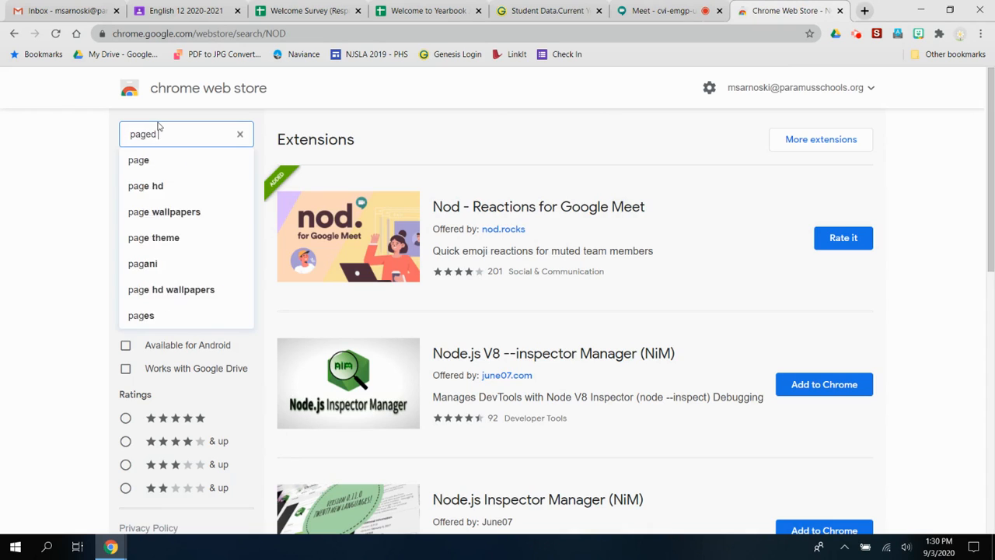
pyautogui.press('BackSpace')
pyautogui.write('marker')
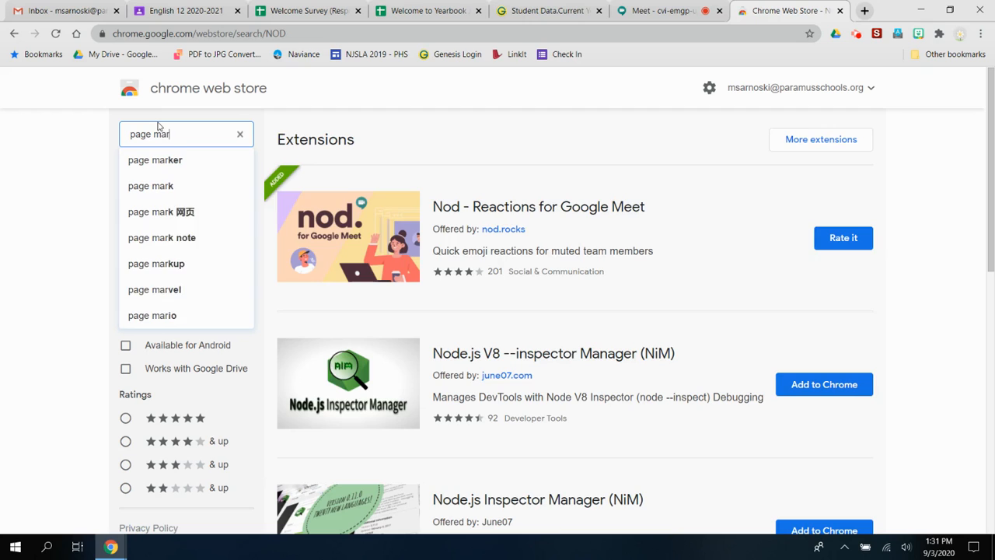
pyautogui.press('Return')
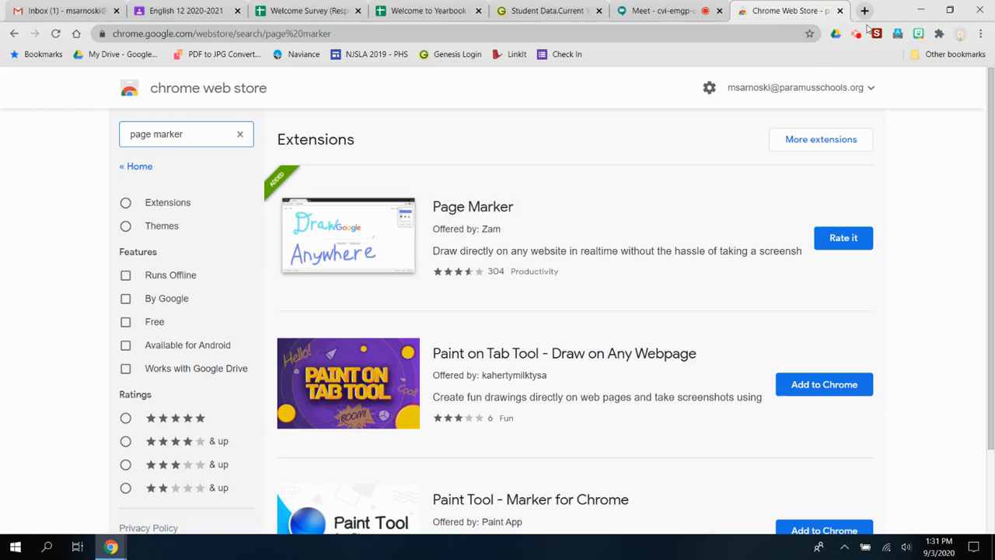
# Check the installed extensions in the puzzle-icon menu, then close it
pyautogui.click(940, 36)
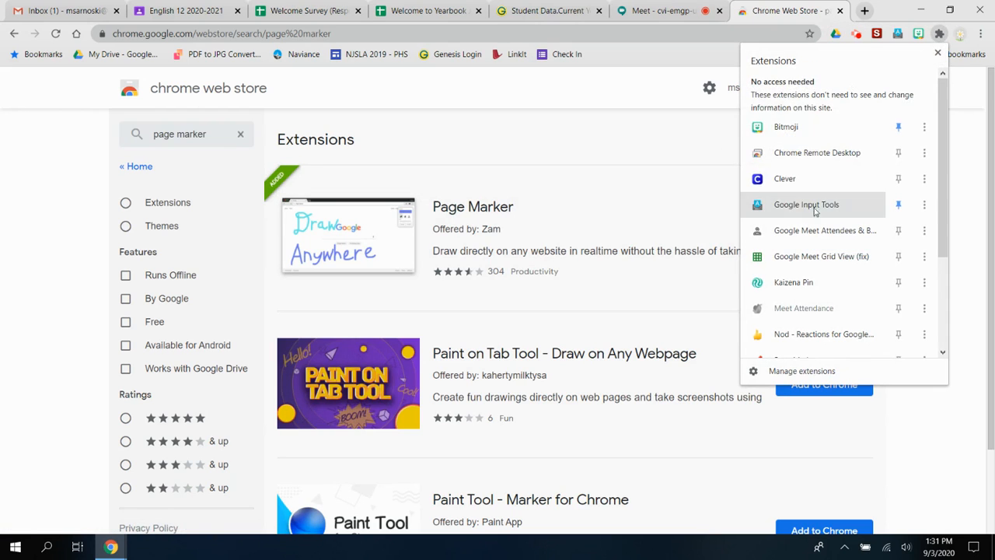
pyautogui.scroll(-3, 917, 202)
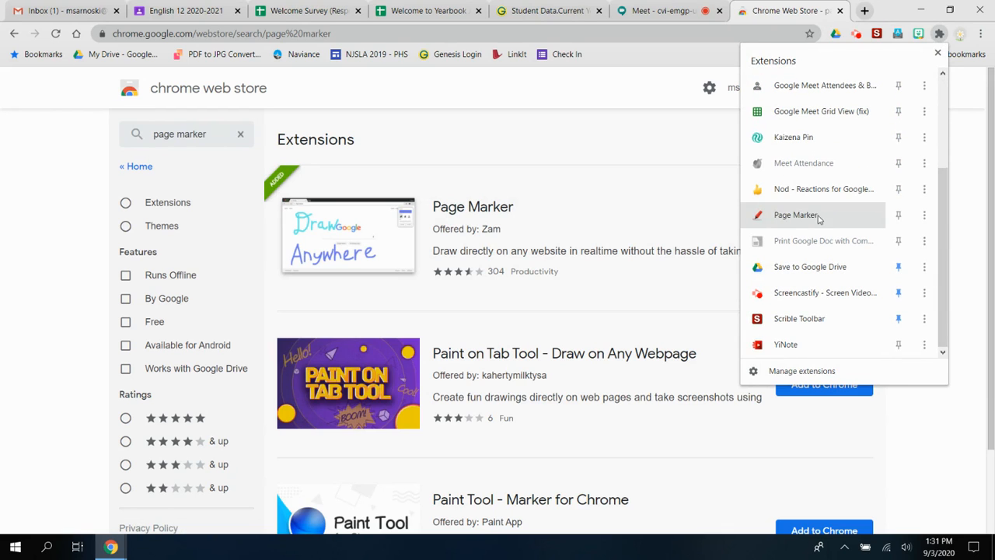
pyautogui.click(488, 147)
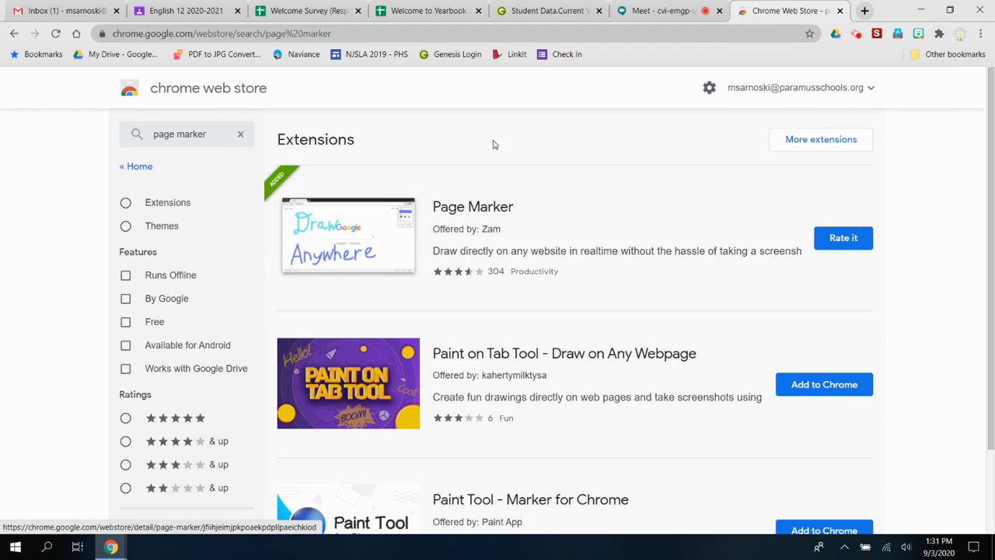
# Search the store for 'google meet grid view fix', then clear the search box and scroll the results
pyautogui.tripleClick(200, 134)
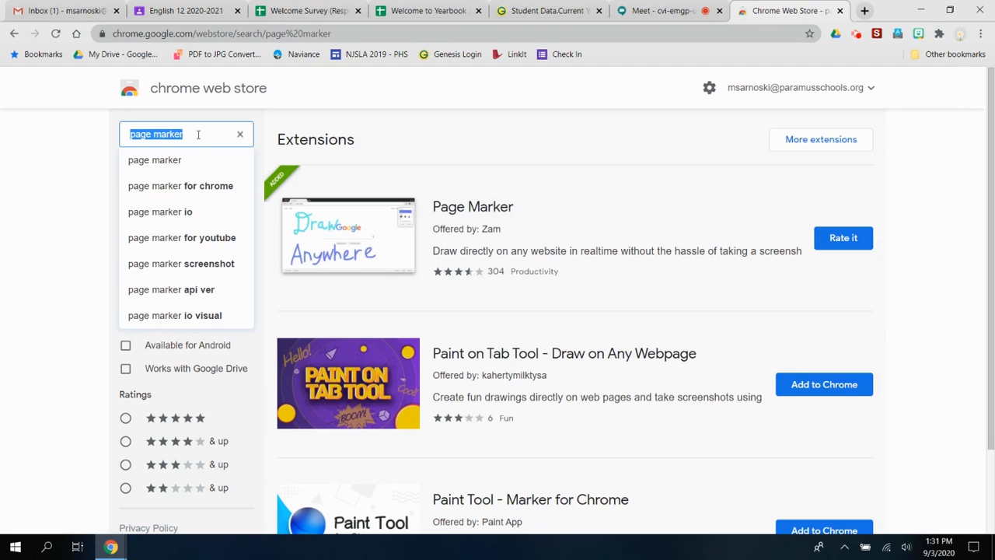
pyautogui.write('google m')
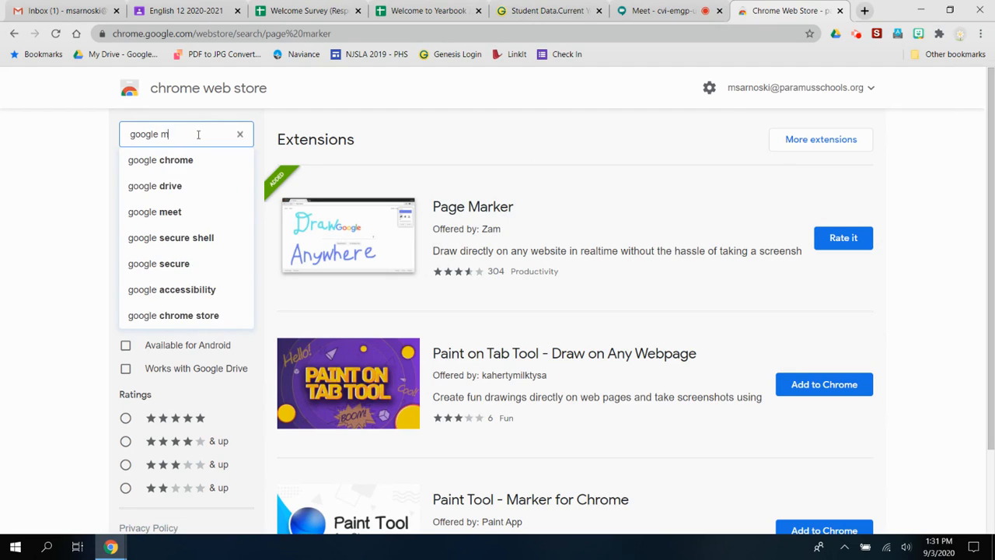
pyautogui.write('eet grid view fix')
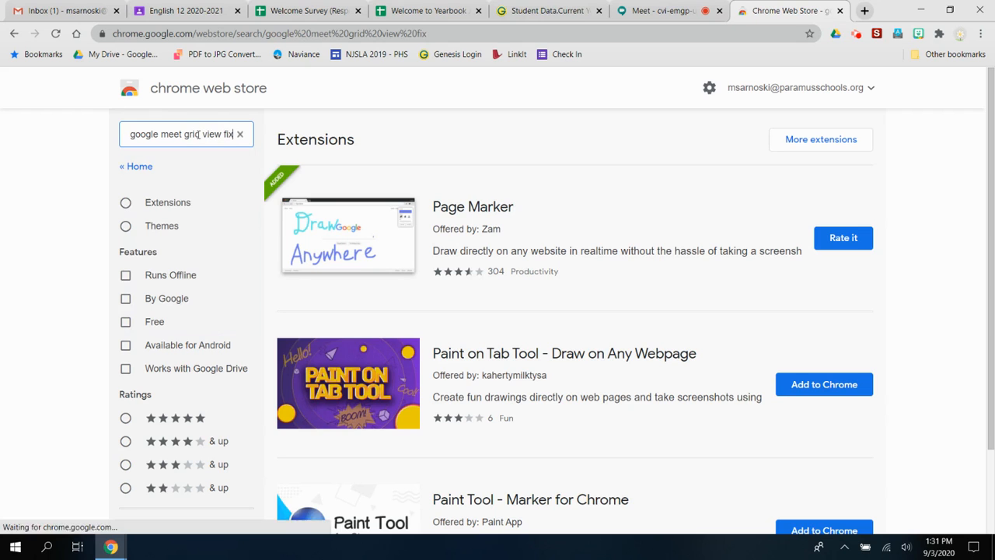
pyautogui.click(181, 237)
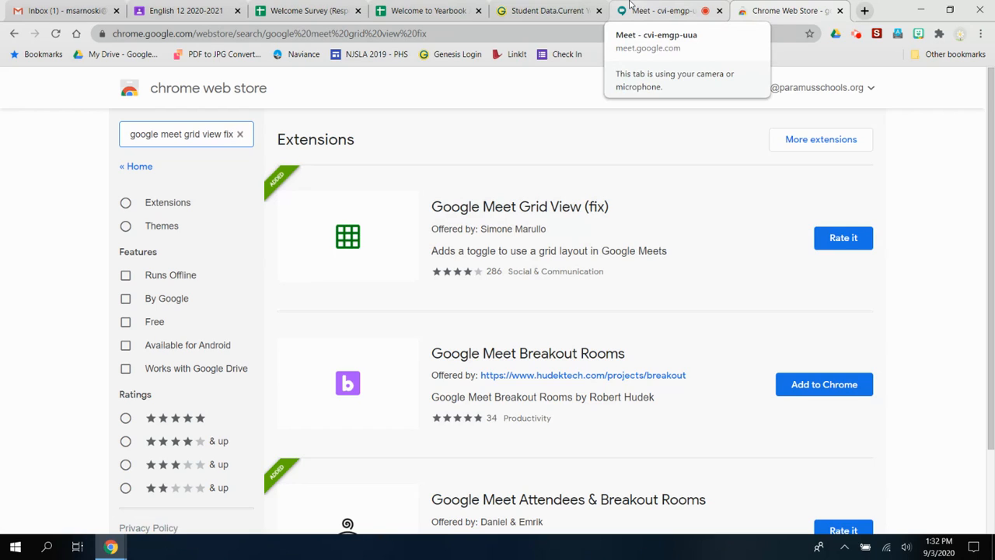
pyautogui.click(243, 135)
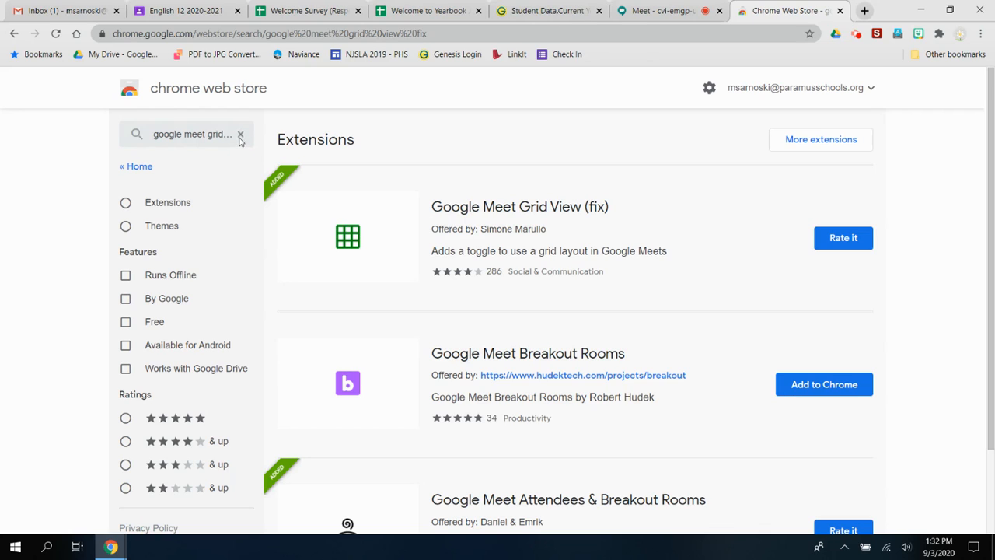
pyautogui.click(241, 136)
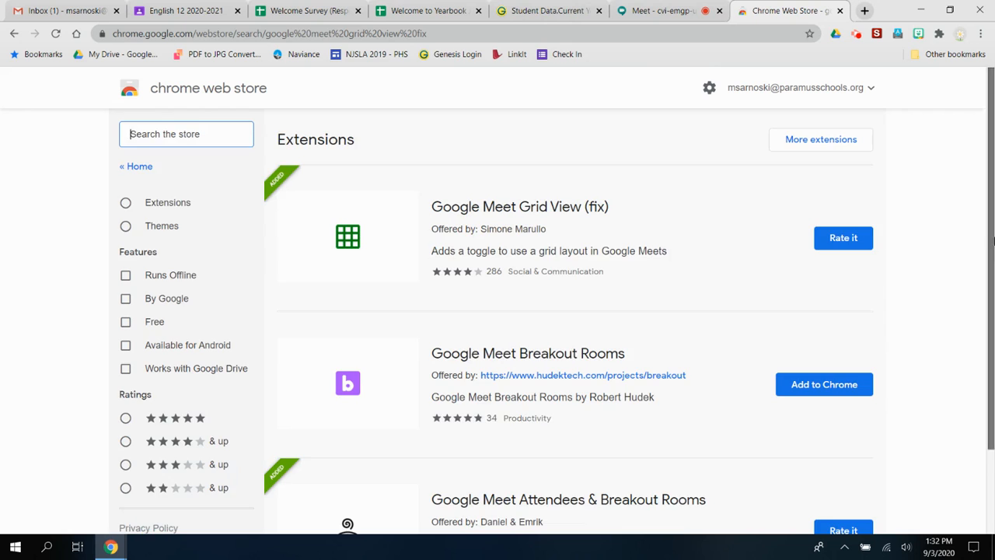
pyautogui.scroll(-2, 991, 377)
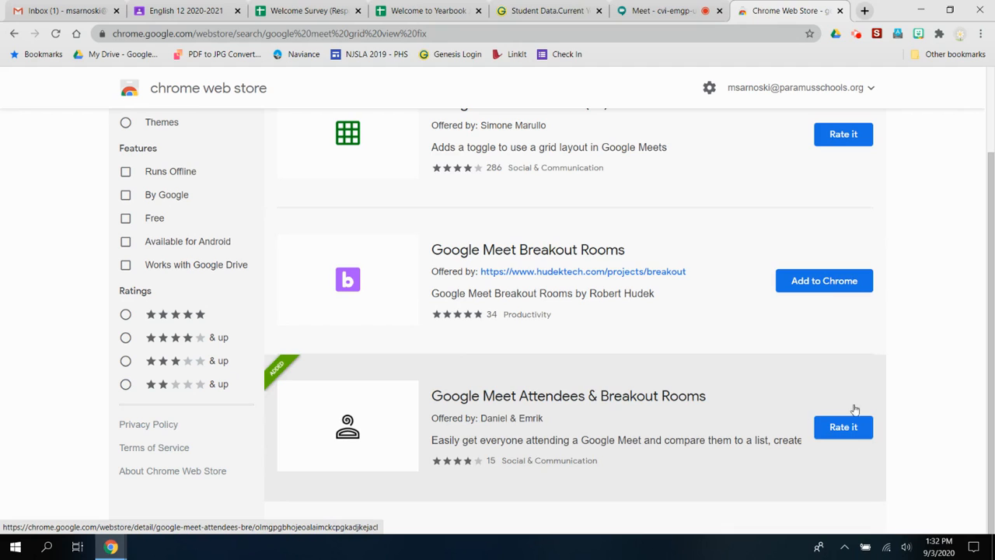
pyautogui.moveTo(993, 359); pyautogui.dragTo(994, 246)
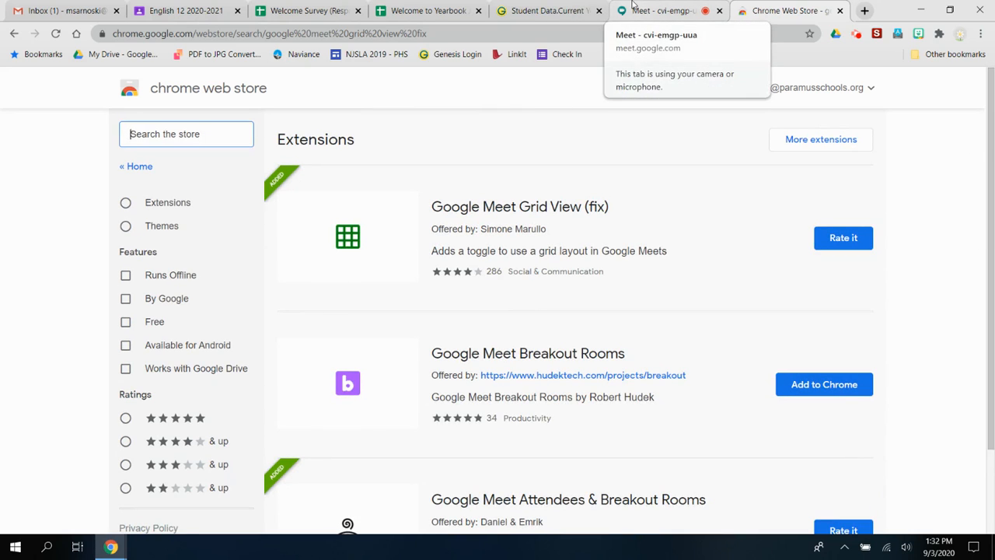
# In the Meet call, open and refresh the extension's Attendance panel, showing 0 persons
pyautogui.click(633, 7)
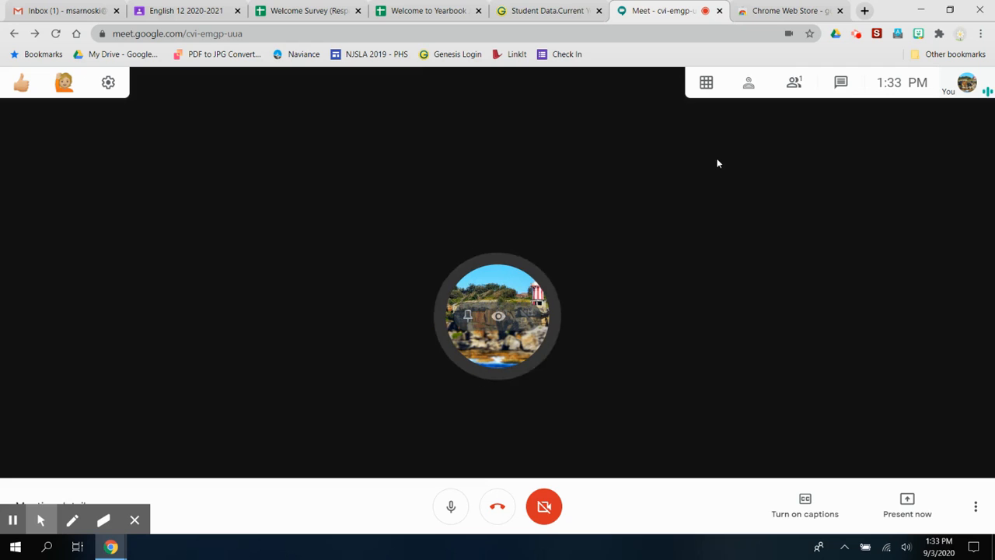
pyautogui.click(748, 84)
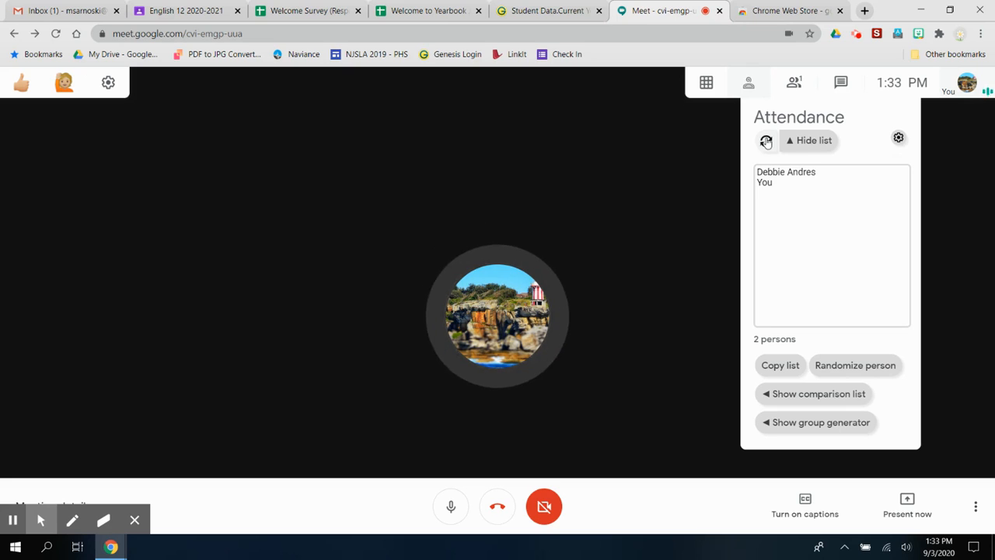
pyautogui.click(765, 141)
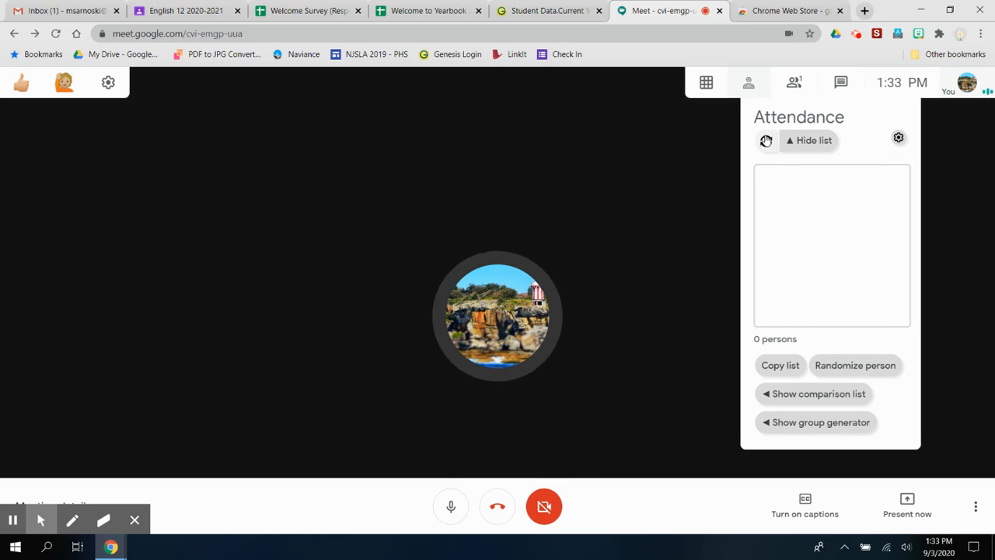
pyautogui.click(767, 146)
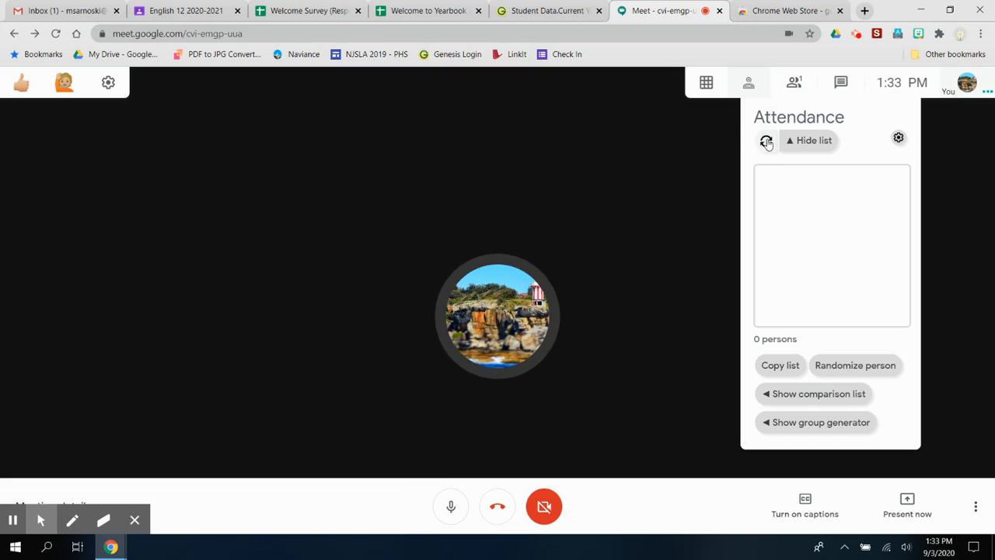
pyautogui.click(768, 141)
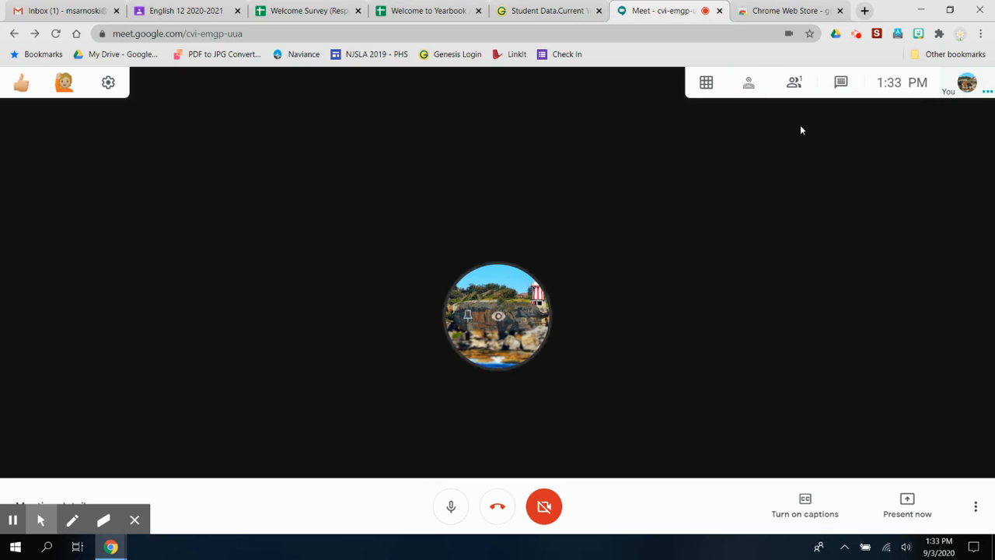
pyautogui.click(756, 84)
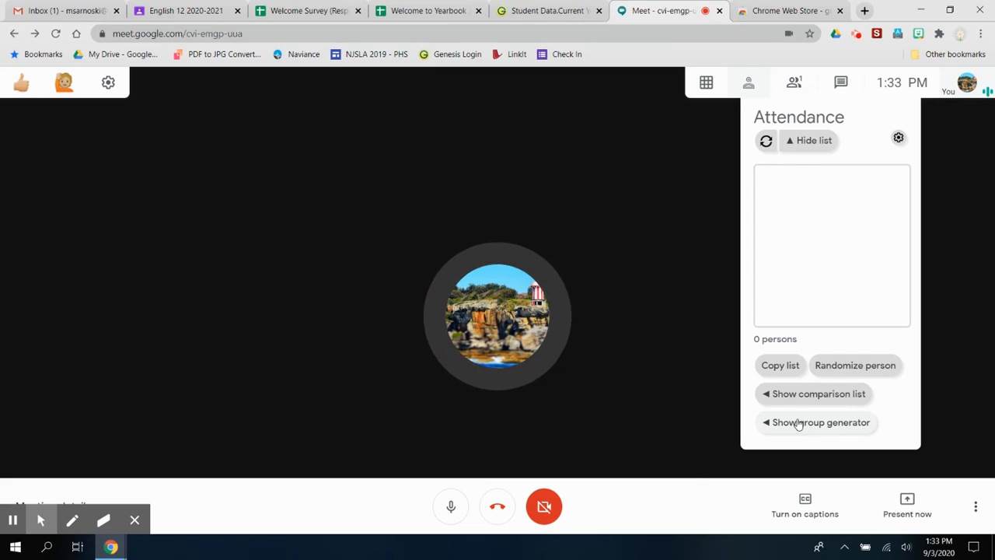
pyautogui.click(799, 424)
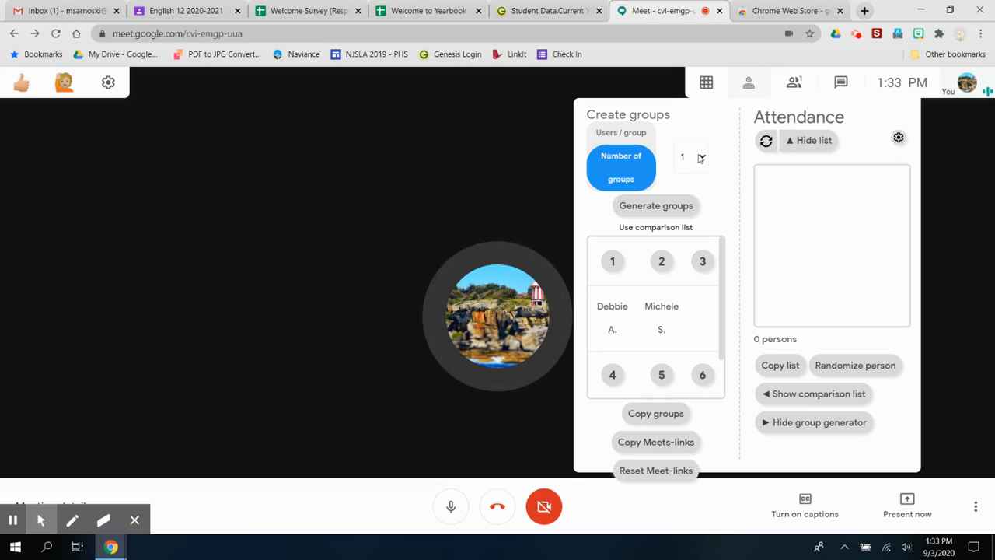
# Set Number of groups to 7 and generate the seven empty breakout groups
pyautogui.click(701, 158)
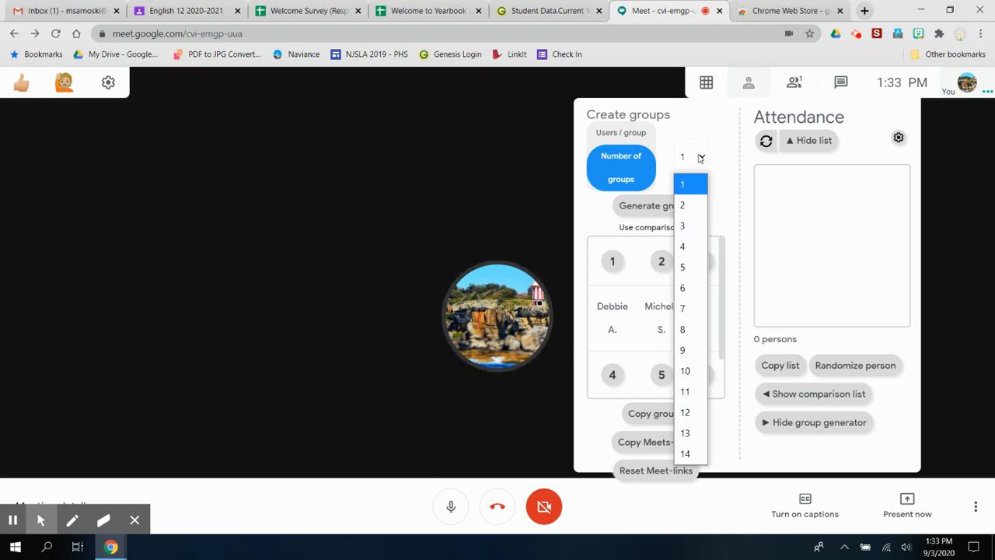
pyautogui.click(692, 308)
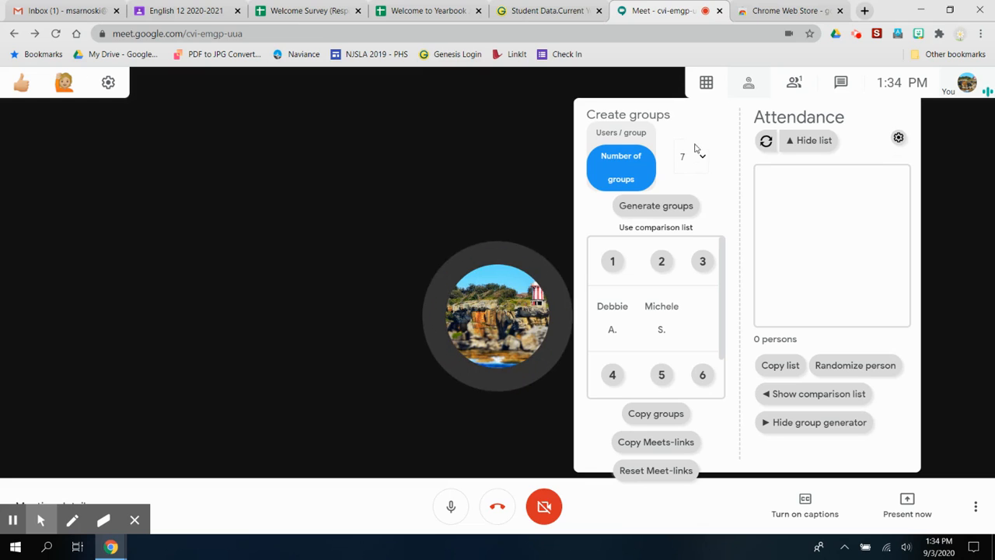
pyautogui.click(680, 215)
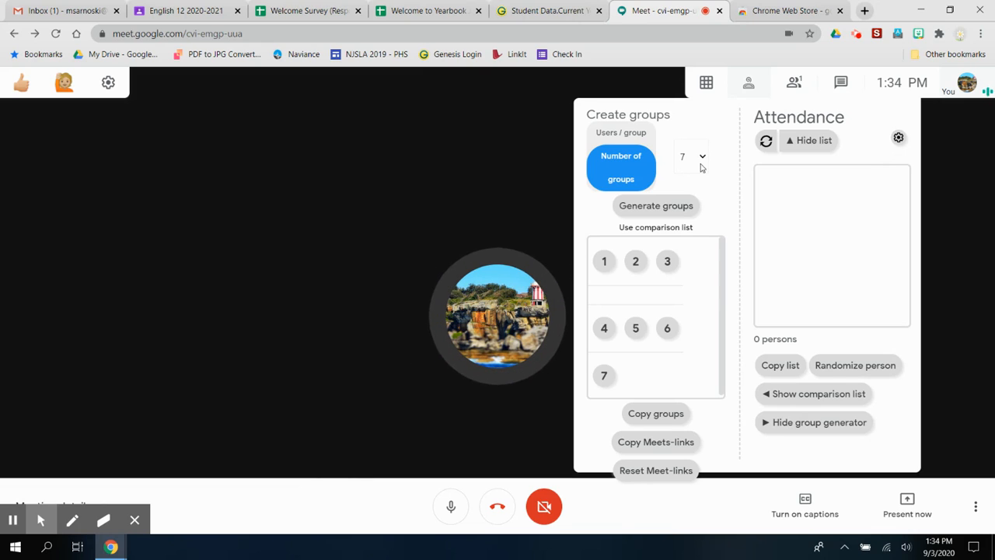
# Copy the Meets-links for all seven groups and paste them into the meeting chat
pyautogui.click(670, 446)
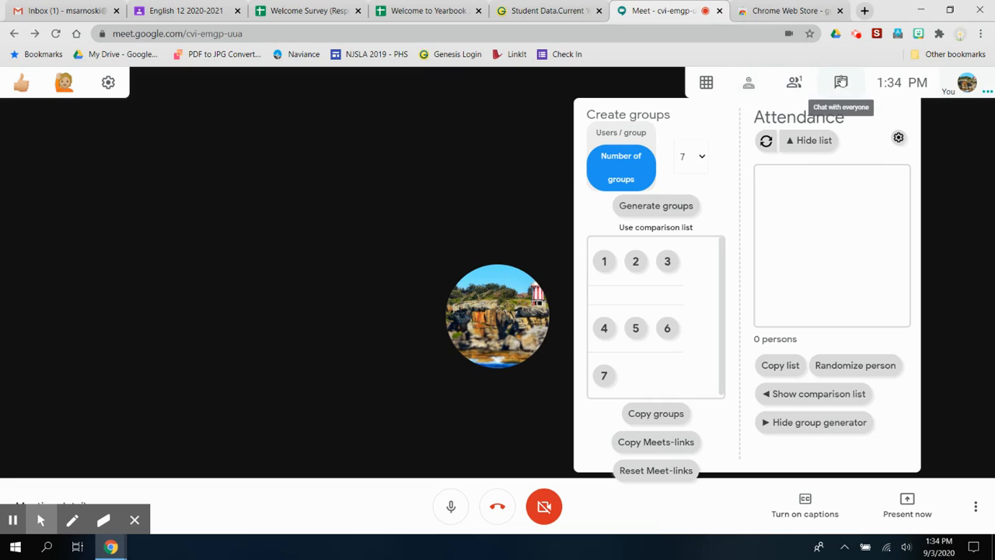
pyautogui.click(840, 83)
pyautogui.click(871, 511)
pyautogui.rightClick(871, 512)
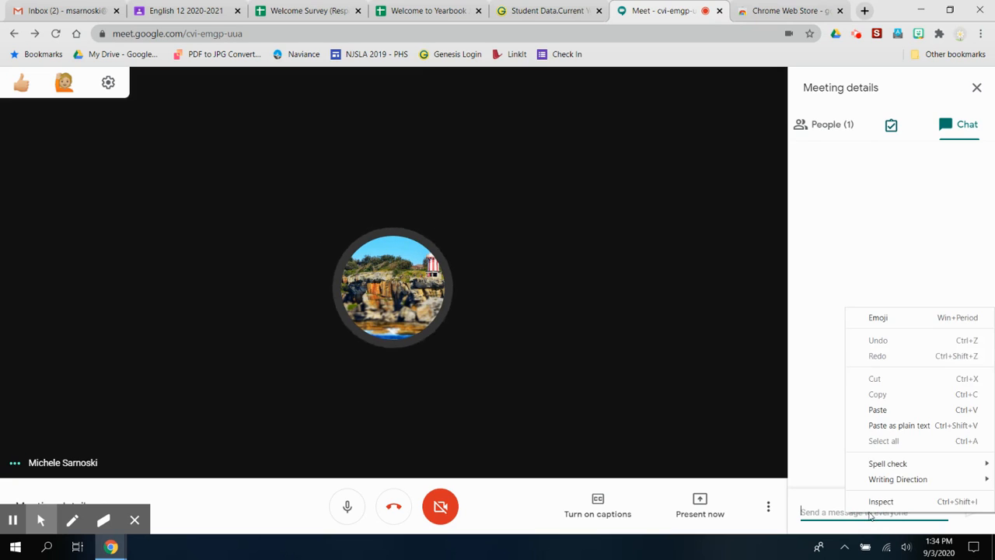
pyautogui.click(888, 412)
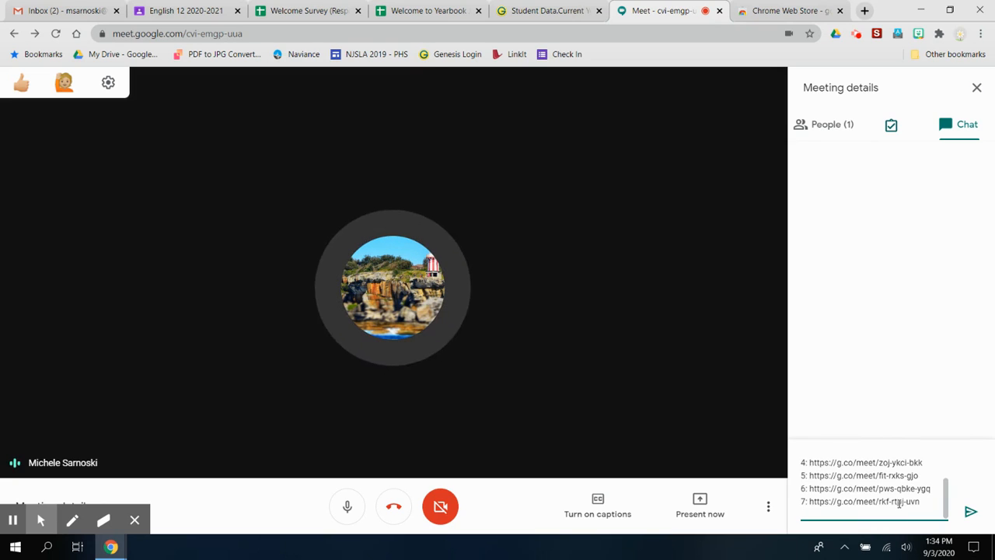
pyautogui.press('Return')
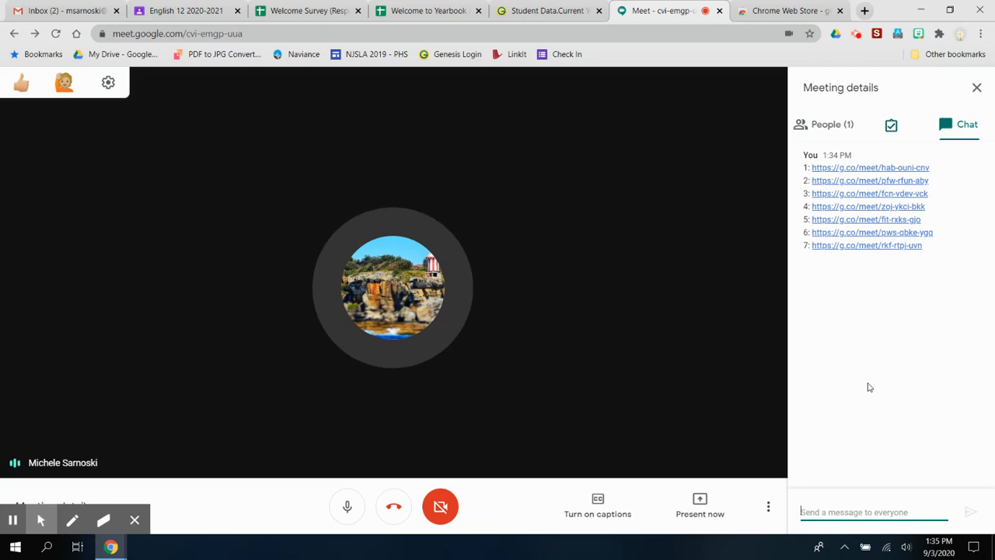
# Send '1 - Quiet Room' as a chat message
pyautogui.write('1 - Que')
pyautogui.press('BackSpace')
pyautogui.press('BackSpace')
pyautogui.write('uiet Room')
pyautogui.press('Return')
# Paste and send a second copy of the seven breakout links
pyautogui.write('1: https://g.co/meet/hab-ouni-cnv 2: https://g.co/meet/pfw-rfun-aby 3: https://g.co/meet/fcn-vdev-vck 4: https://g.co/meet/zoj-ykci-bkk 5: https://g.co/meet/fit-rxks-gjo 6: https://g.co/meet/pws-qbke-ygq 7: https://g.co/meet/rkf-rtpj-uvn')
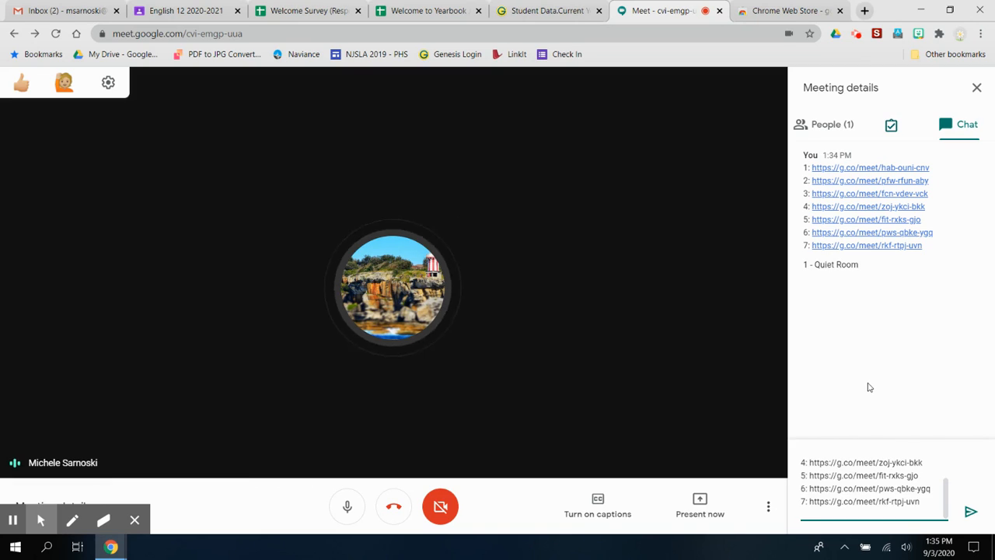
pyautogui.press('Up')
pyautogui.press('Up')
pyautogui.press('Up')
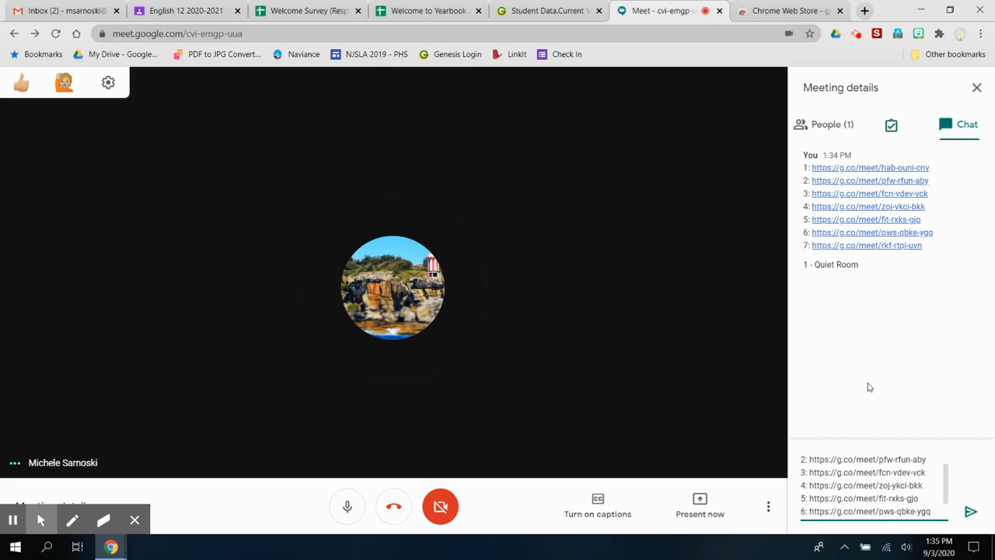
pyautogui.press('Return')
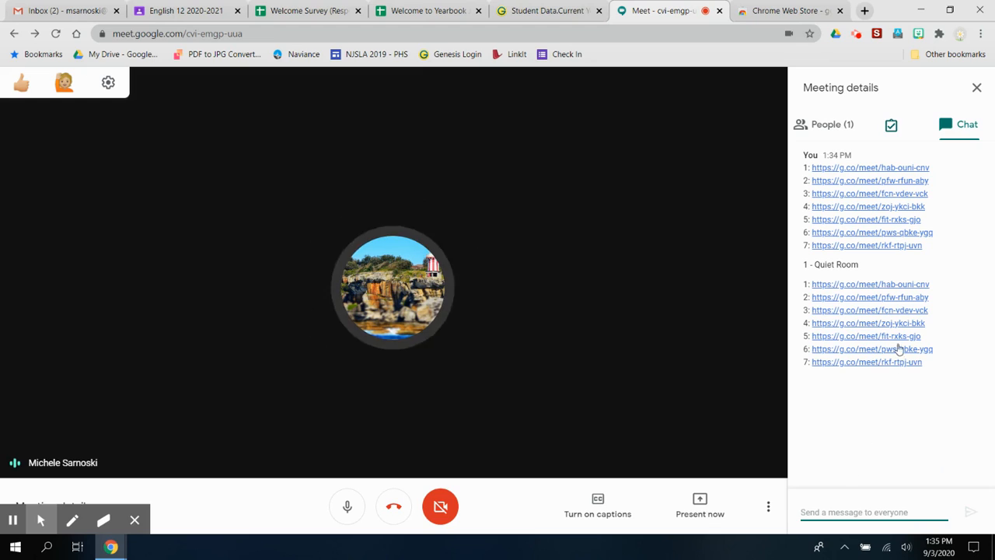
# Paste the seven links into the chat box and insert a blank line above the first link
pyautogui.write('1 -')
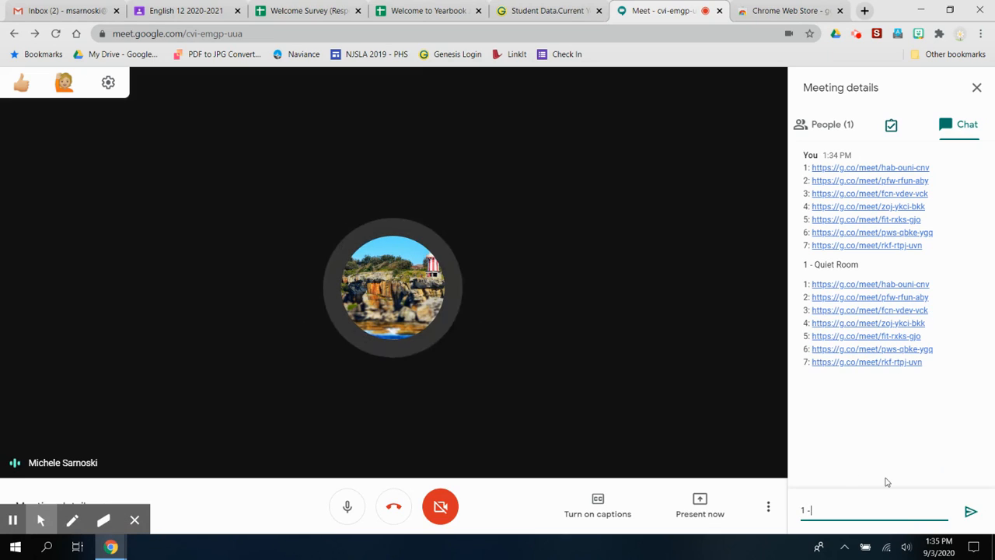
pyautogui.press('BackSpace')
pyautogui.press('BackSpace')
pyautogui.press('BackSpace')
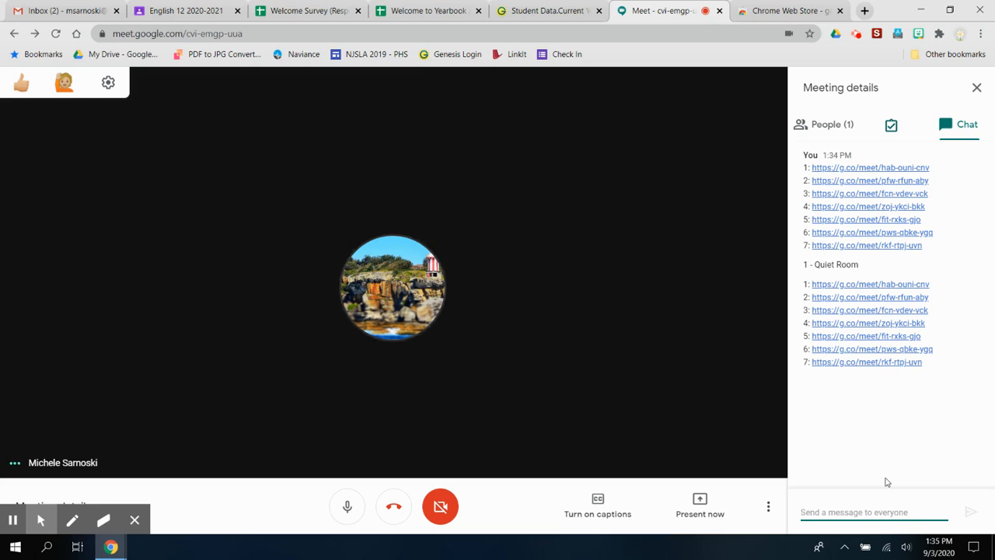
pyautogui.write('1: https://g.co/meet/hab-ouni-cnv 2: https://g.co/meet/pfw-rfun-aby 3: https://g.co/meet/fcn-vdev-vck 4: https://g.co/meet/zoj-ykci-bkk 5: https://g.co/meet/fit-rxks-gjo 6: https://g.co/meet/pws-qbke-ygg 7: https://g.co/meet/rkf-rtpj-uvn')
pyautogui.hotkey('ctrl', 'Home')
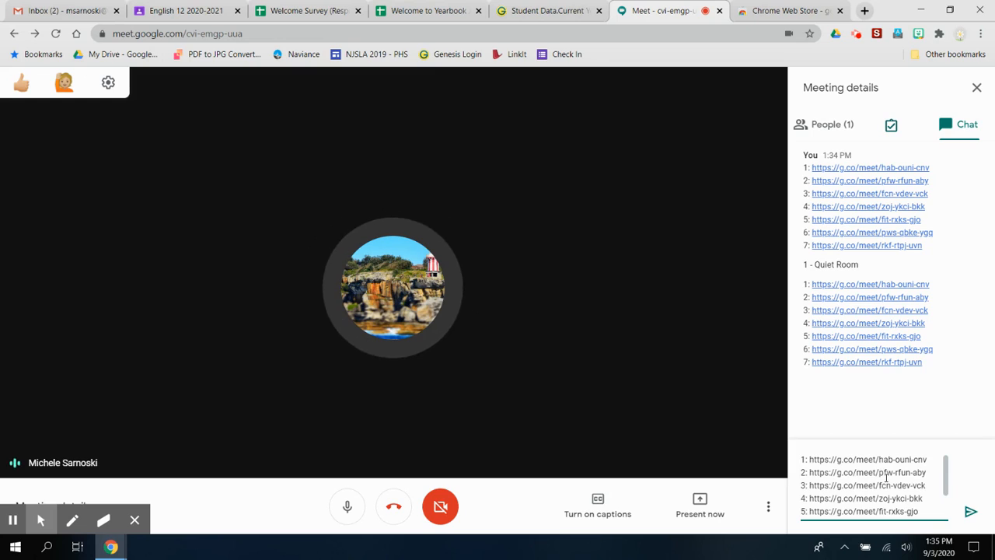
pyautogui.hotkey('shift', 'Return')
pyautogui.hotkey('ctrl', 'Home')
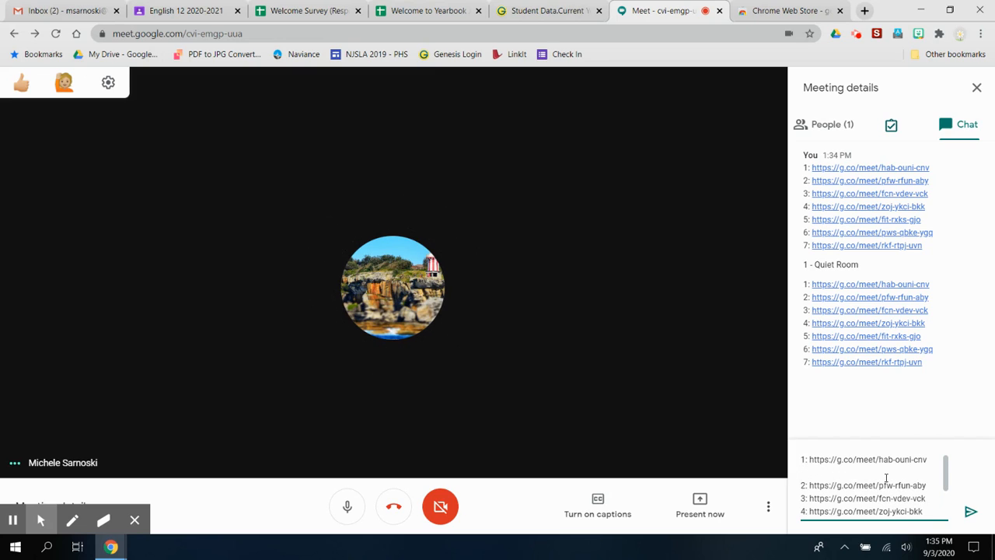
pyautogui.hotkey('shift', 'Return')
pyautogui.hotkey('ctrl', 'Home')
pyautogui.write('q')
pyautogui.press('BackSpace')
# Label the links Quiet Room, One-On-One with the teacher and Book Talk, then send the message
pyautogui.write('Quiet R')
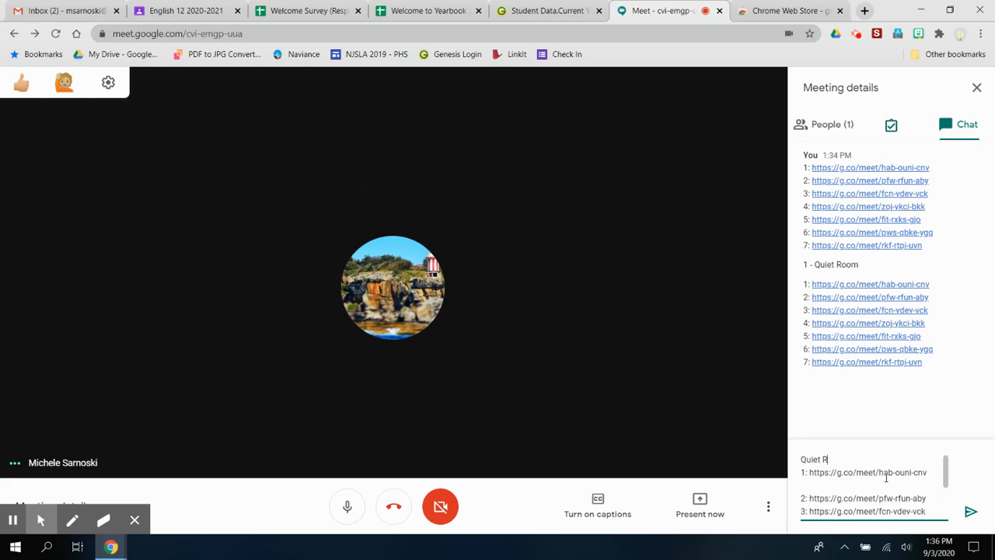
pyautogui.write('oomOne-One')
pyautogui.press('BackSpace')
pyautogui.write('-One')
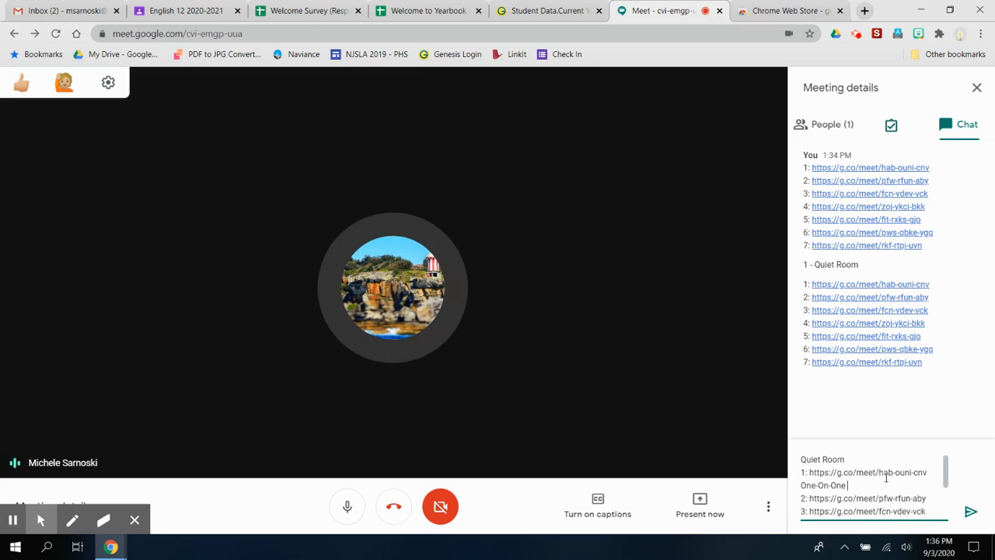
pyautogui.write(' with Ms. S')
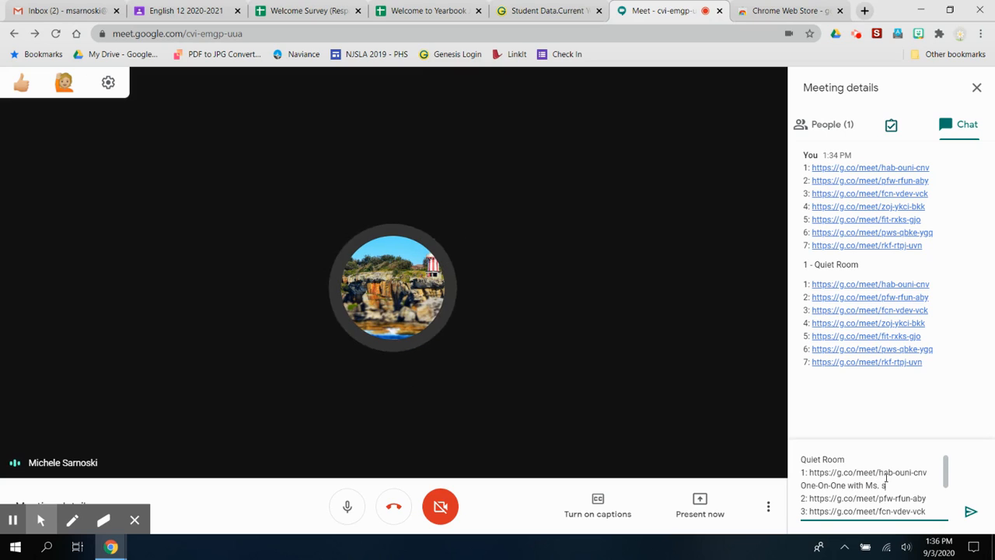
pyautogui.write('arnoski')
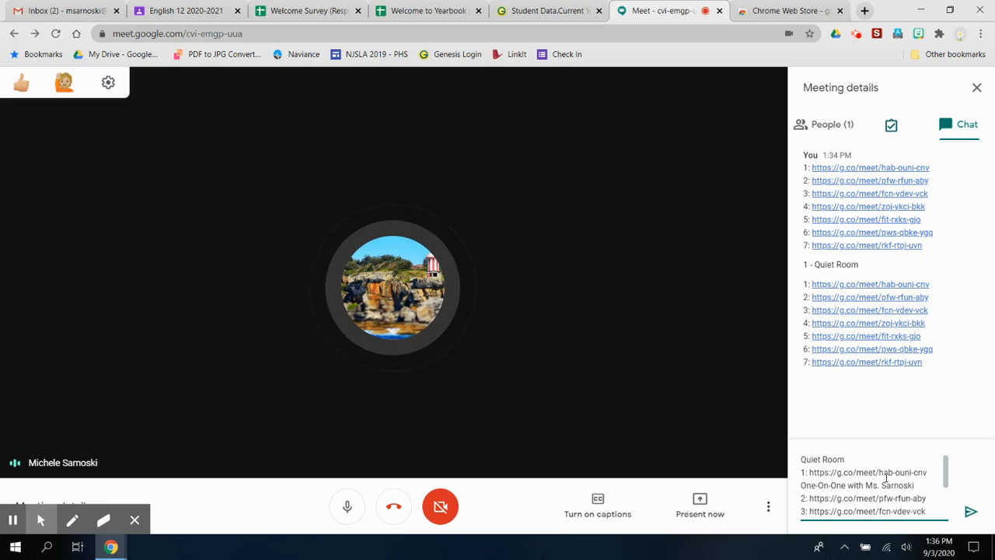
pyautogui.hotkey('shift', 'Return')
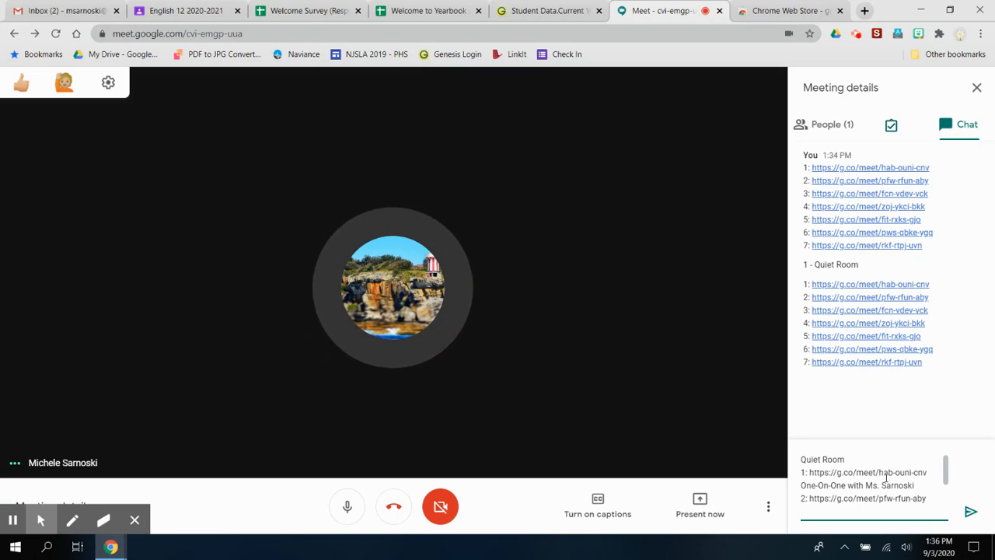
pyautogui.write('Book Talk')
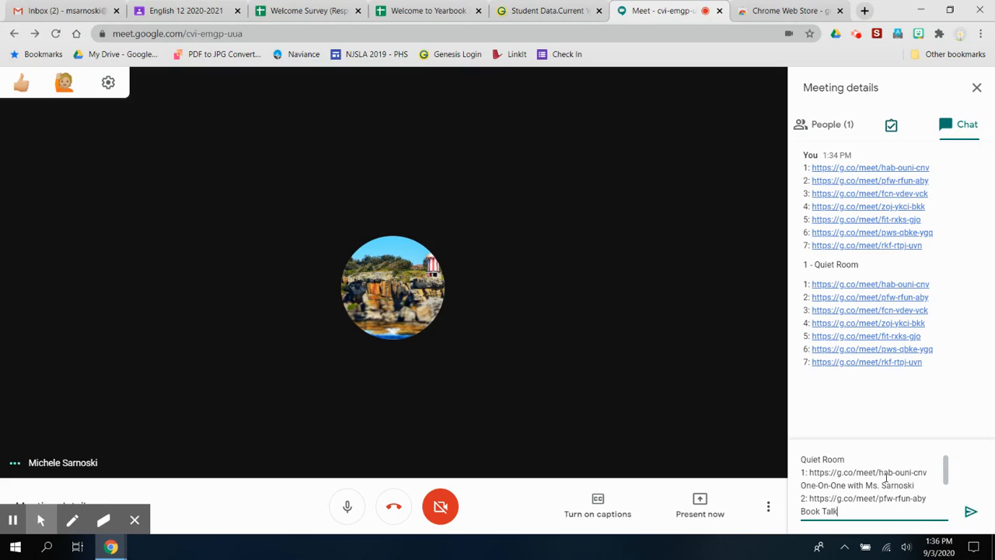
pyautogui.press('Down')
pyautogui.hotkey('shift', 'Return')
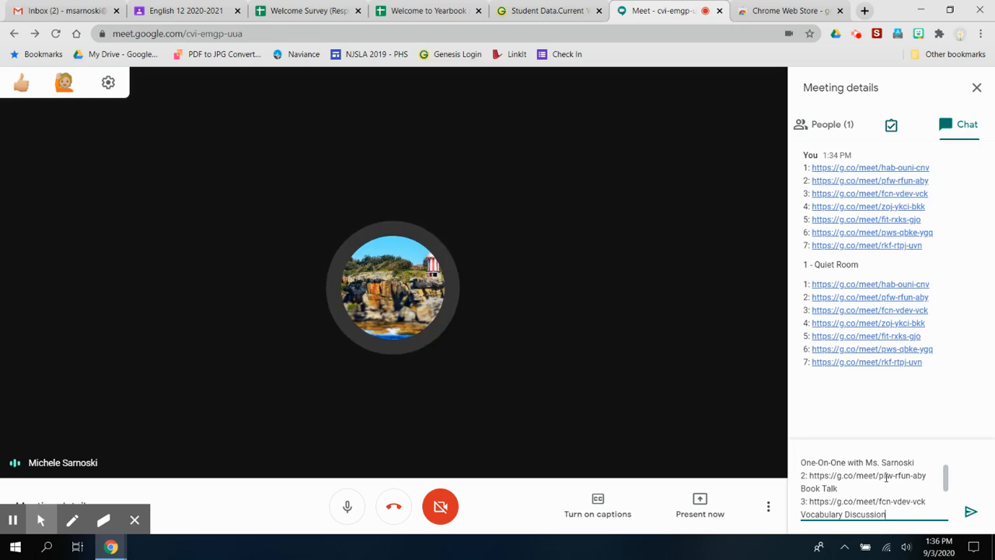
pyautogui.press('Return')
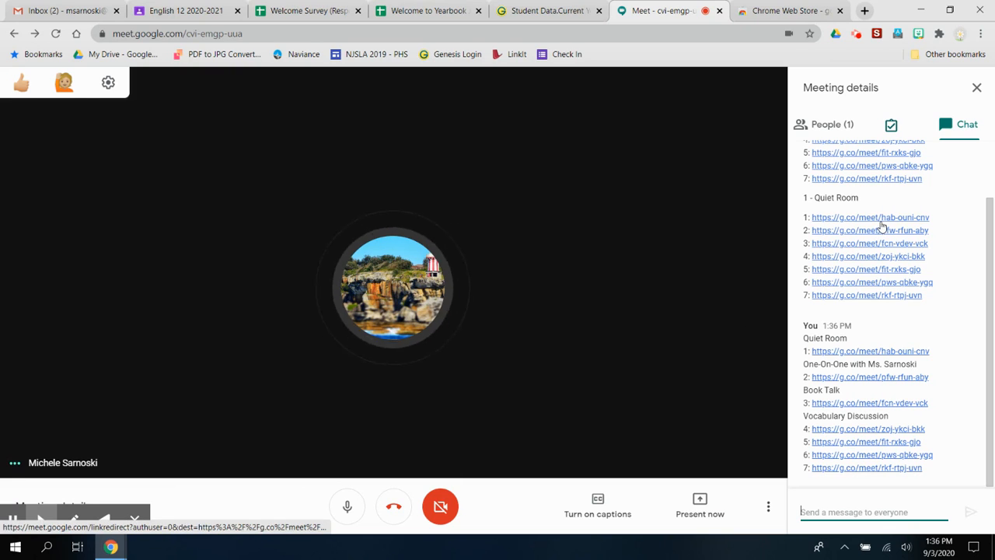
# Join the Quiet Room breakout (hab-ouni-cnv) with camera off, then return to the cvi-emgp-uua call
pyautogui.click(876, 351)
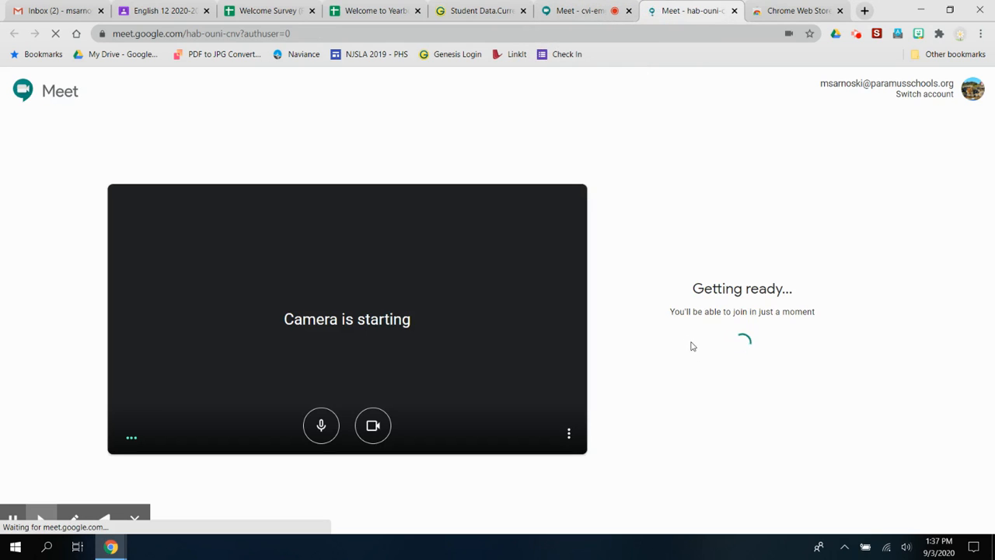
pyautogui.click(700, 332)
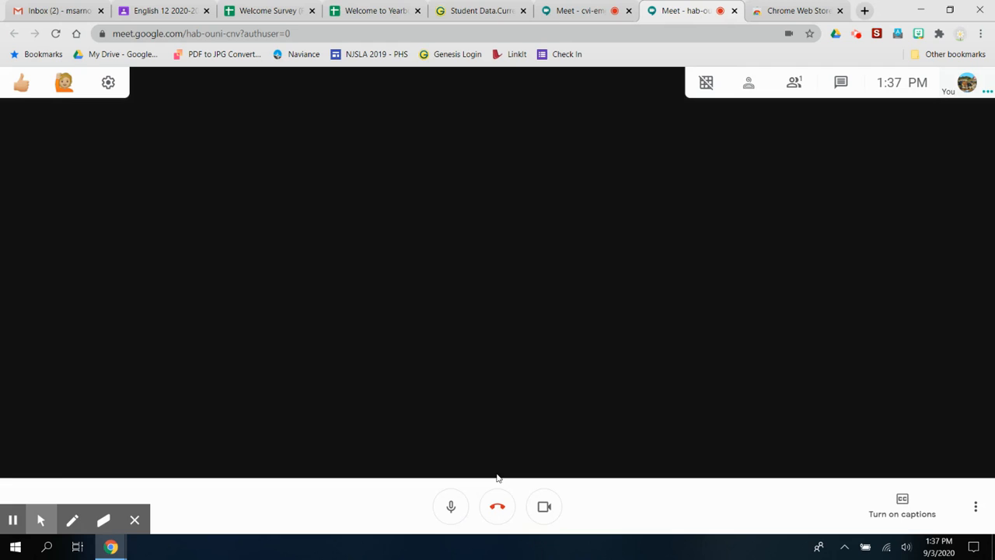
pyautogui.click(544, 510)
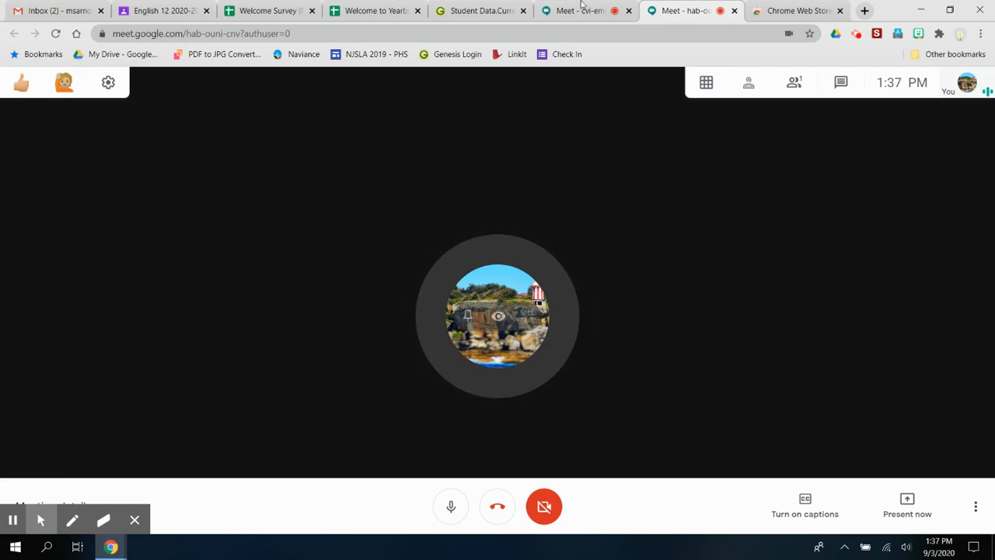
pyautogui.click(599, 7)
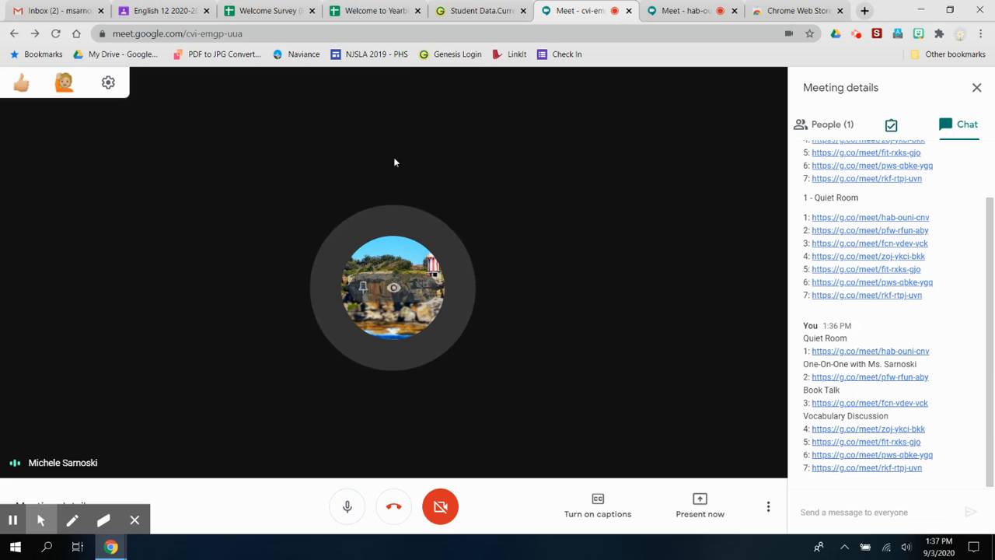
# Check the breakout meeting tab, then show the attendance and group-generator panel in the main meeting
pyautogui.click(678, 8)
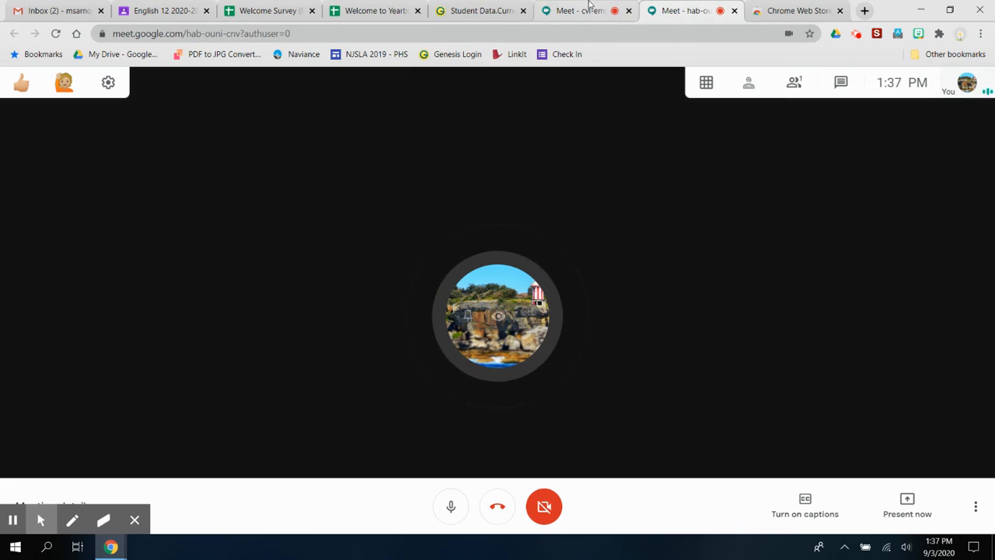
pyautogui.click(588, 8)
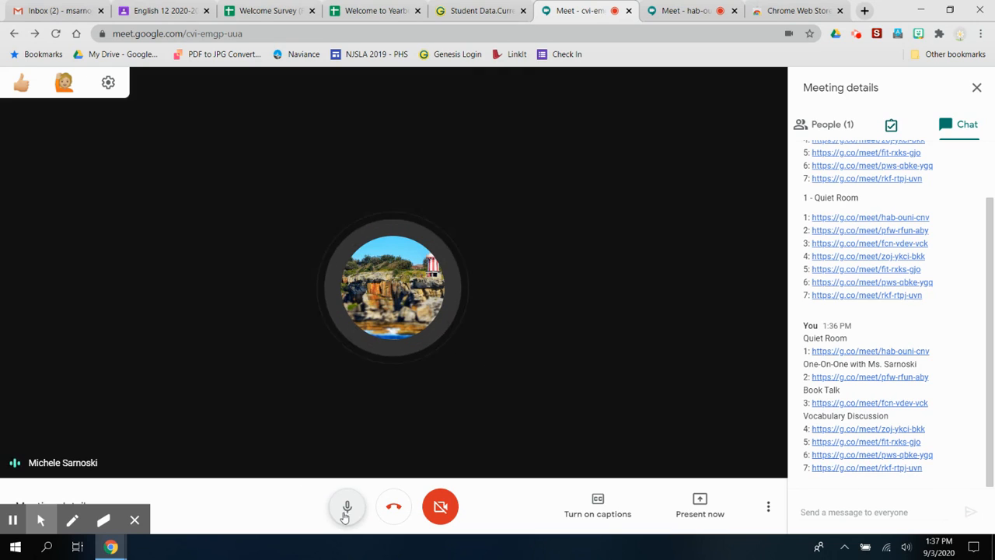
pyautogui.click(661, 7)
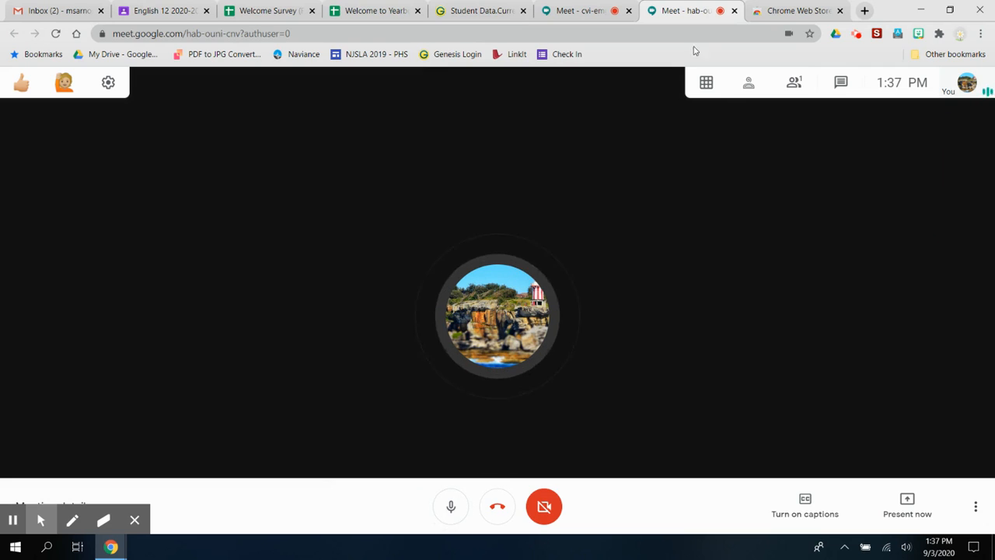
pyautogui.click(587, 4)
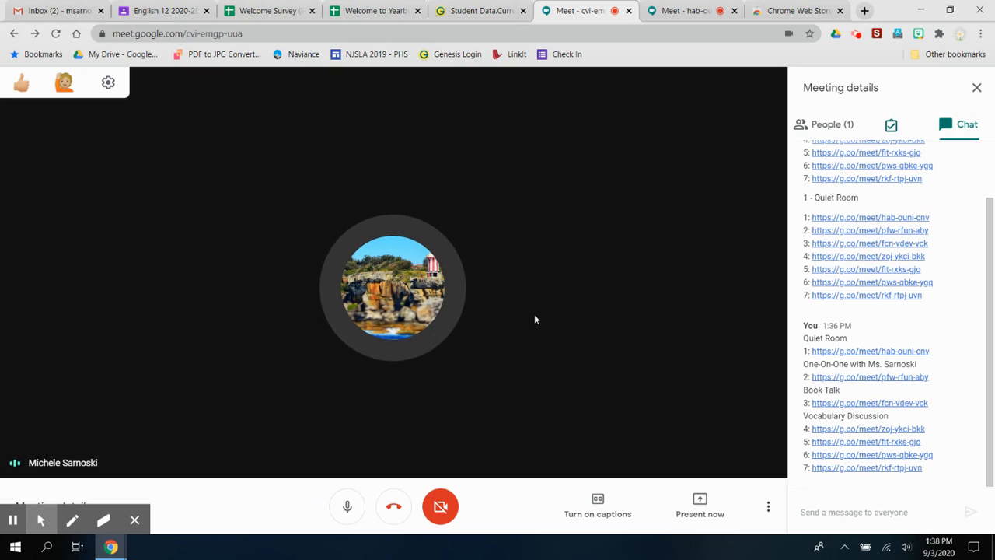
pyautogui.click(976, 87)
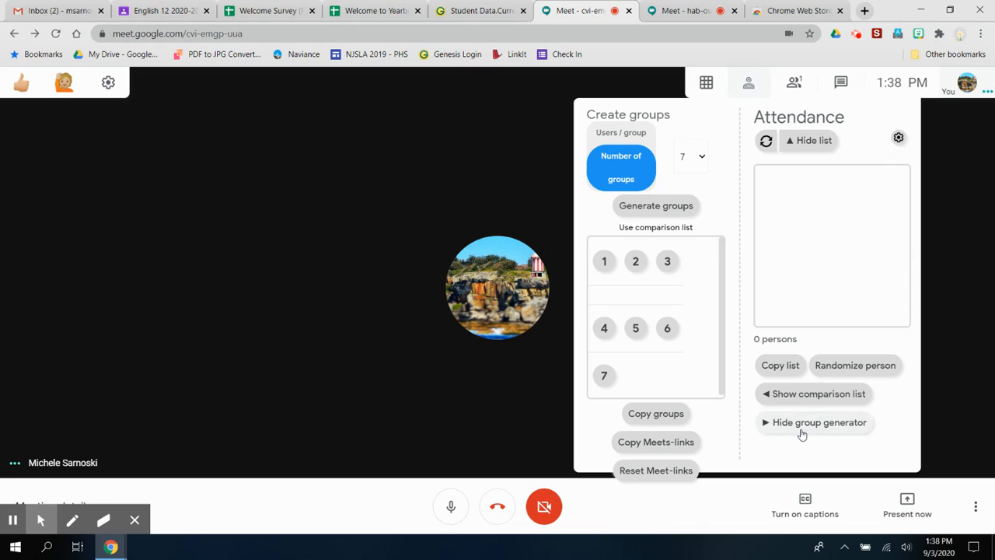
# Set the group generator to 2 groups and copy the Meet links
pyautogui.click(805, 428)
pyautogui.click(828, 429)
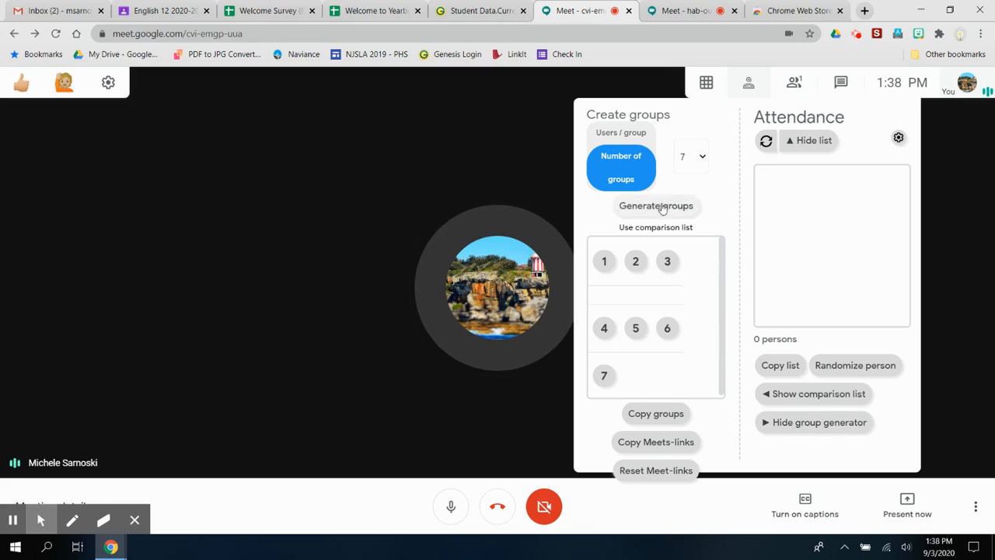
pyautogui.click(703, 158)
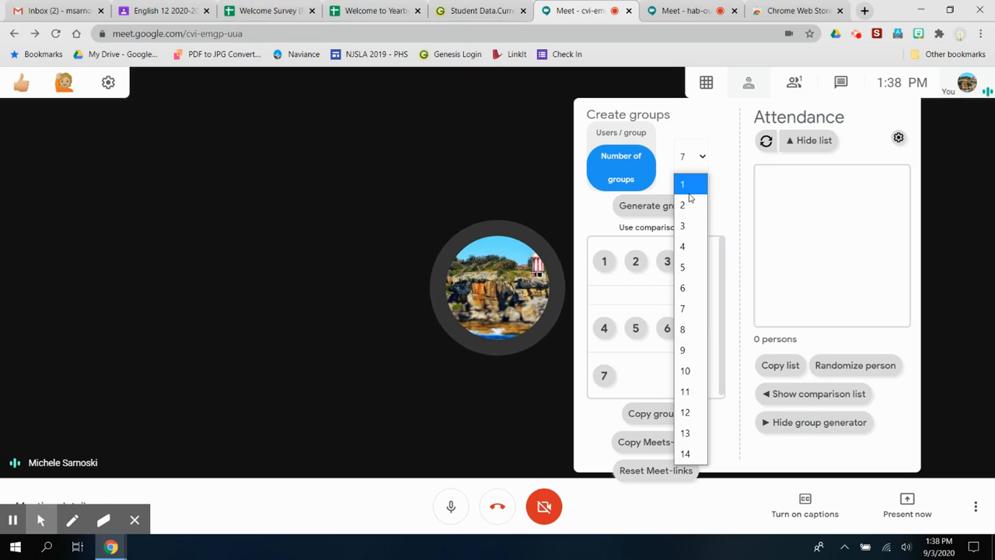
pyautogui.click(685, 206)
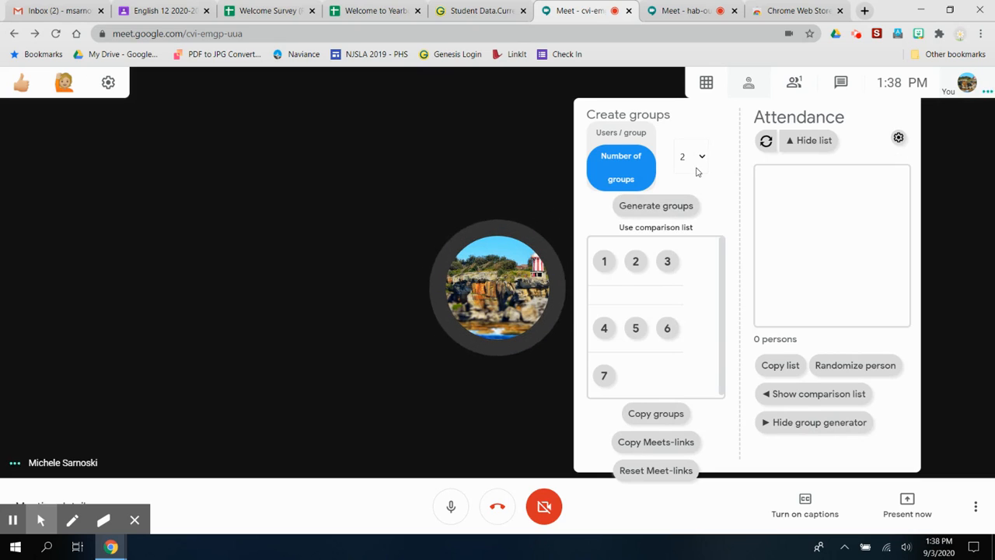
pyautogui.click(674, 443)
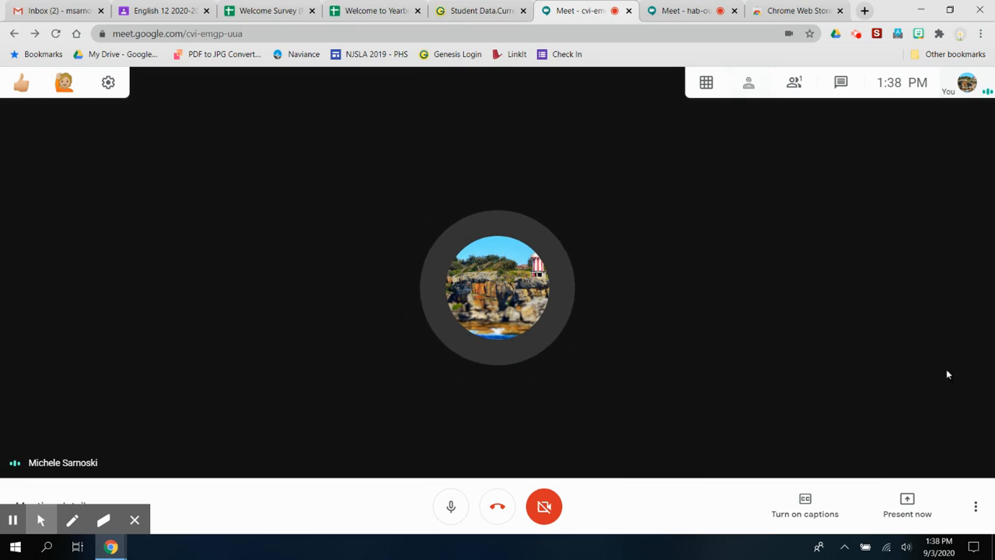
# Bring up the meeting chat, then close the side panel to return to the full-width call
pyautogui.click(841, 82)
pyautogui.click(742, 124)
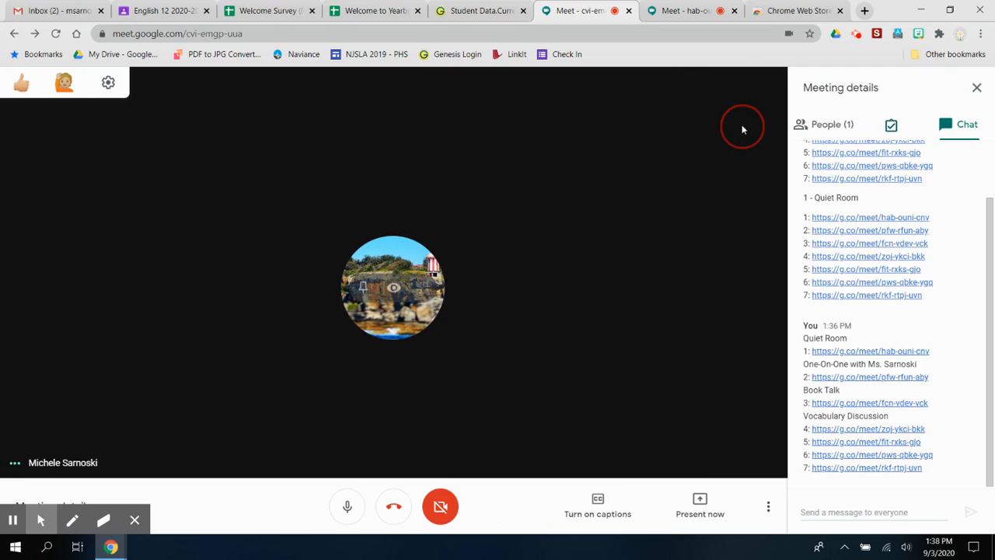
pyautogui.click(976, 88)
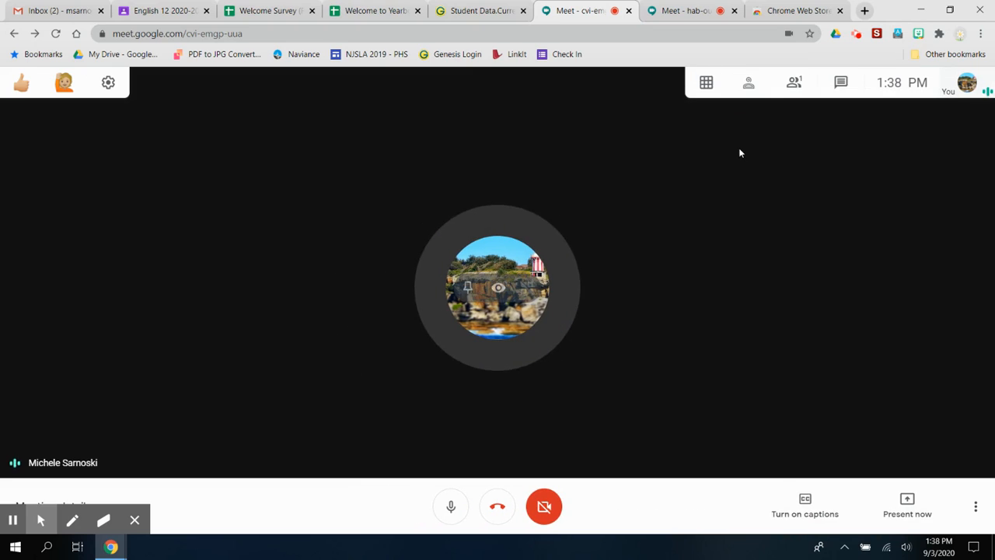